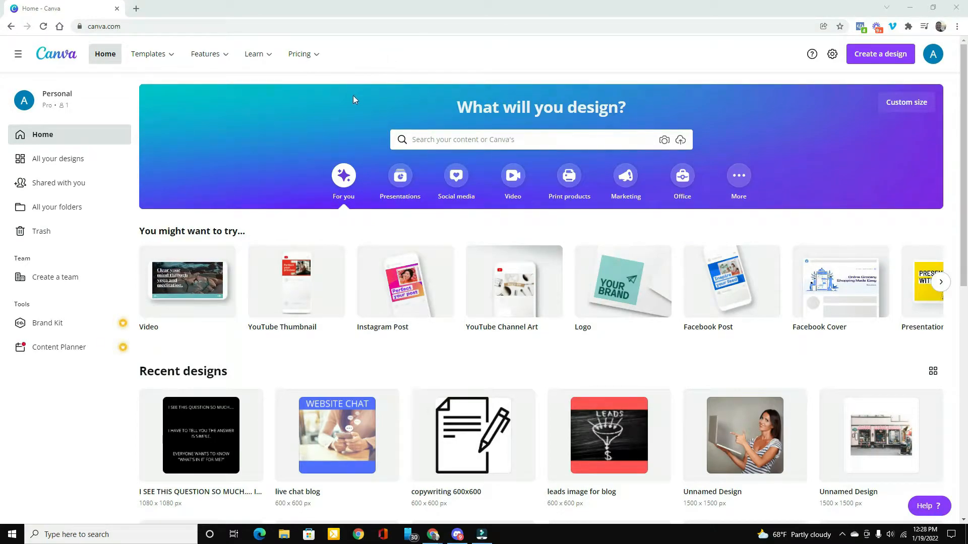
- Create a blank 1080 x 1080 px design and add the gray two-story house photo from a photo search for "house"
click(910, 105)
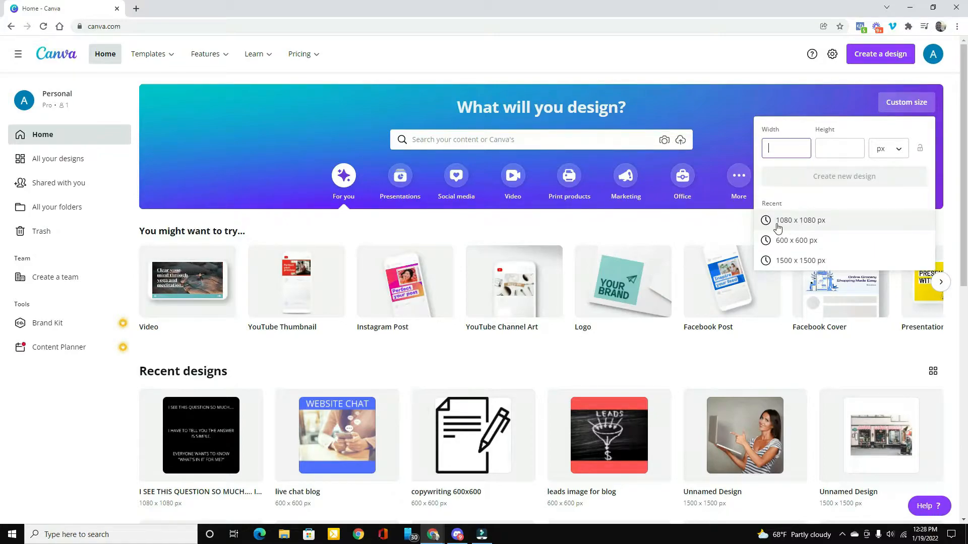
click(809, 225)
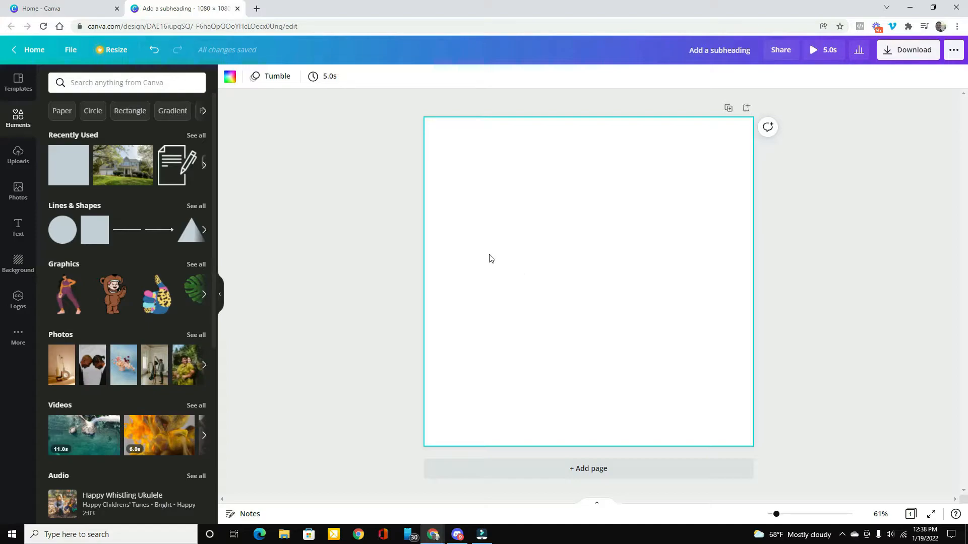
click(18, 190)
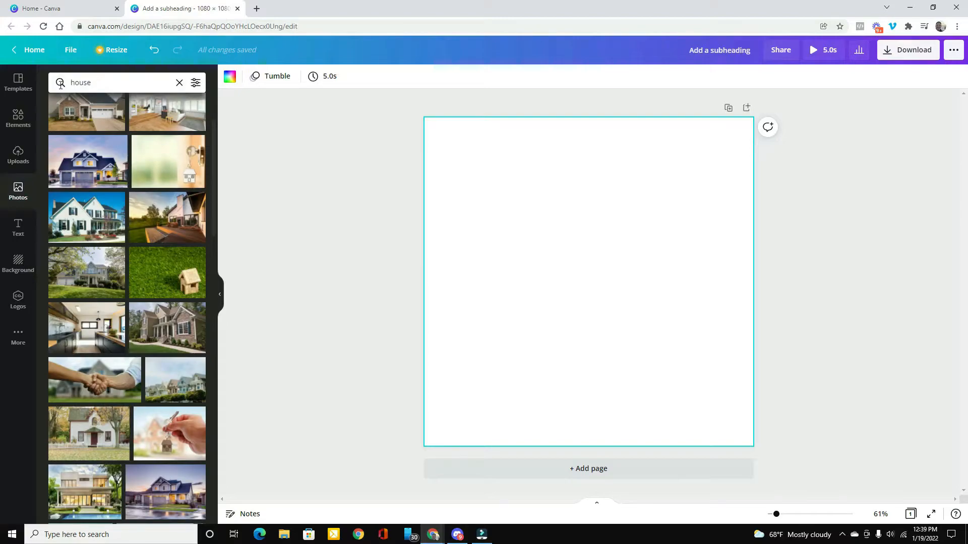
click(92, 273)
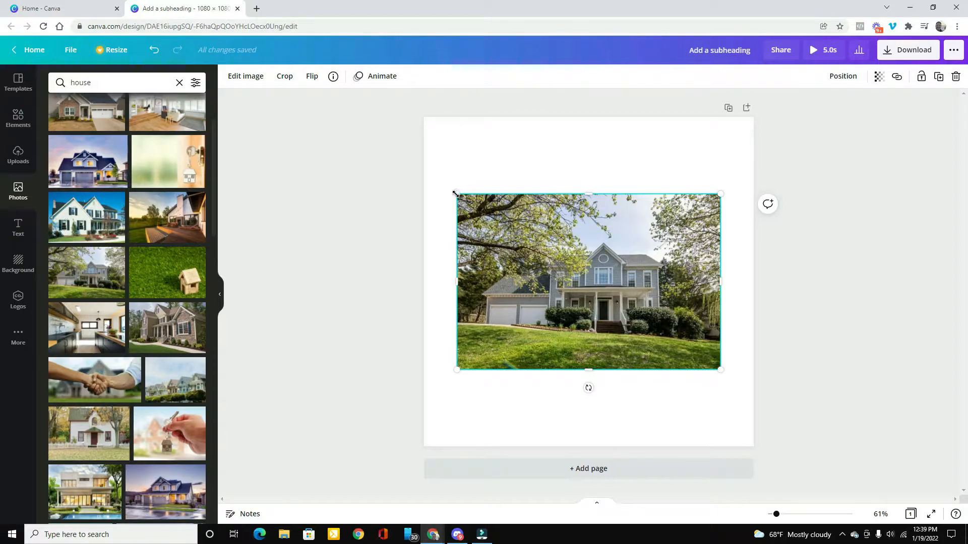
- Enlarge the house photo to cover the whole page and shift it slightly right so more of the garage shows
drag(455, 194, 354, 99)
drag(722, 369, 825, 470)
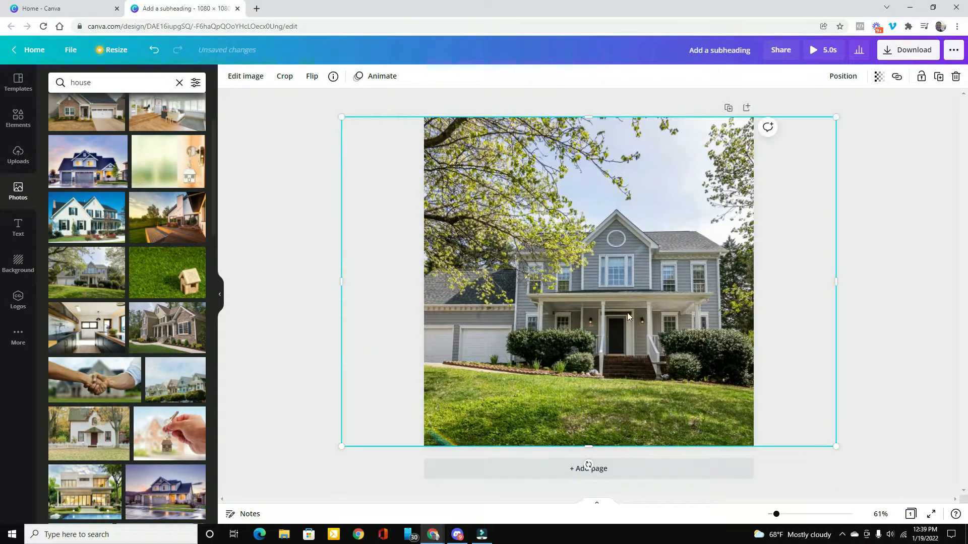
drag(605, 317, 632, 314)
click(885, 274)
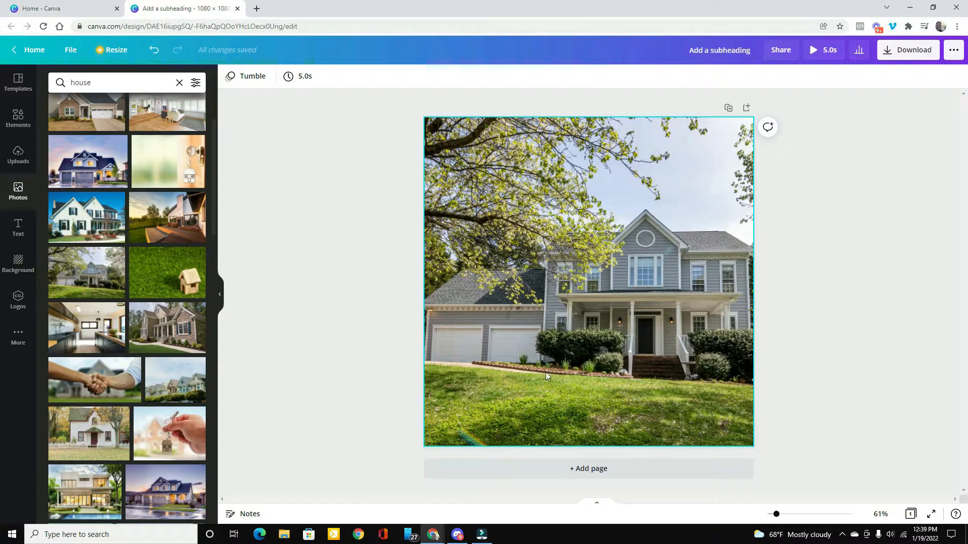
- Add a square shape and reshape it into a wide, short banner across the upper edge of the photo
click(18, 121)
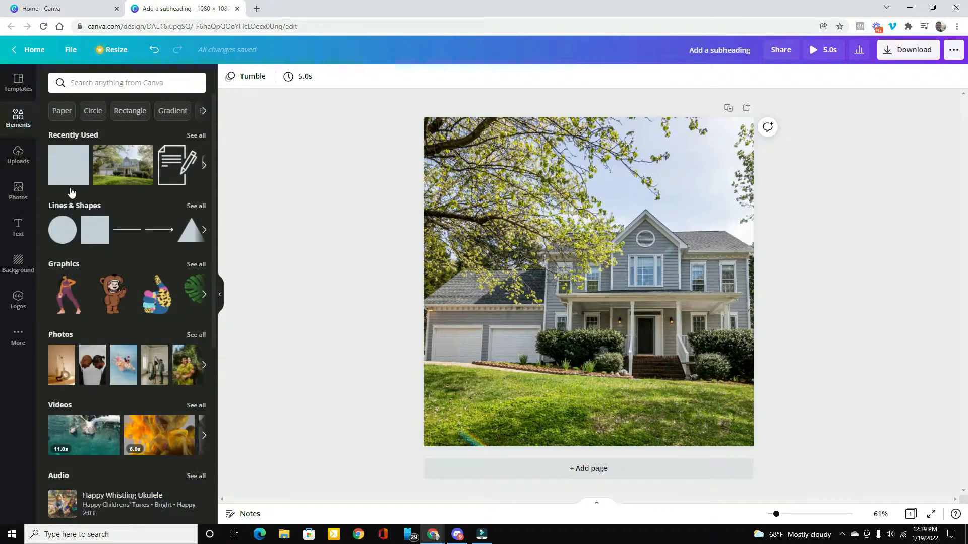
click(93, 230)
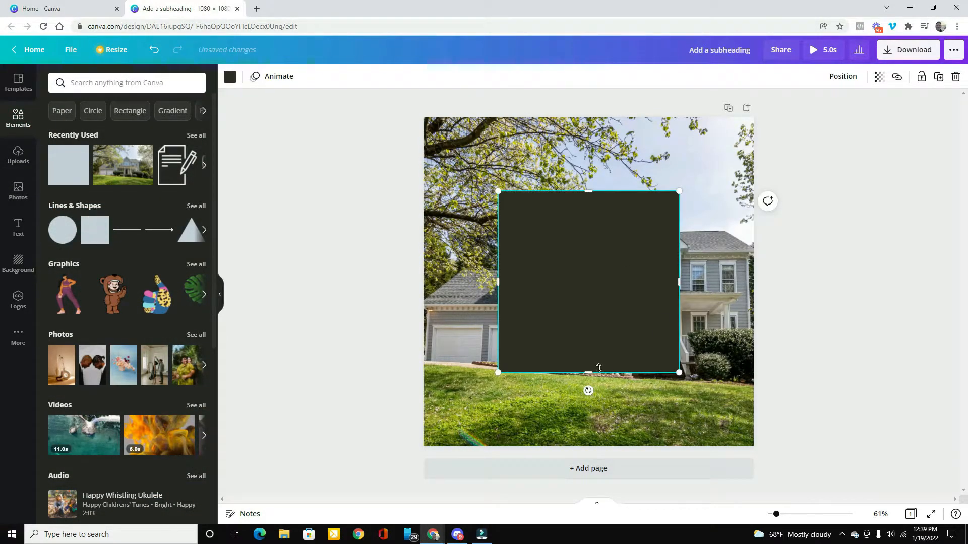
drag(589, 373, 609, 156)
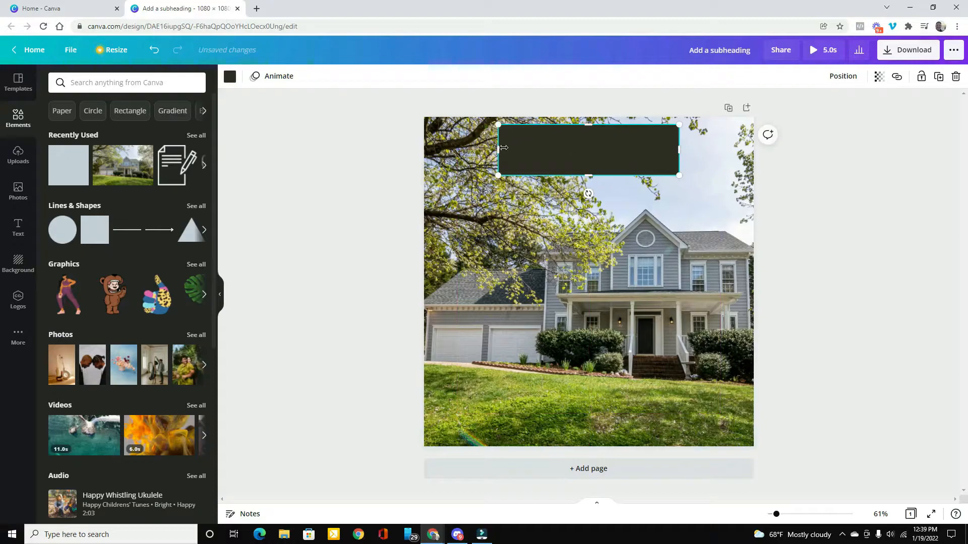
drag(495, 149, 432, 148)
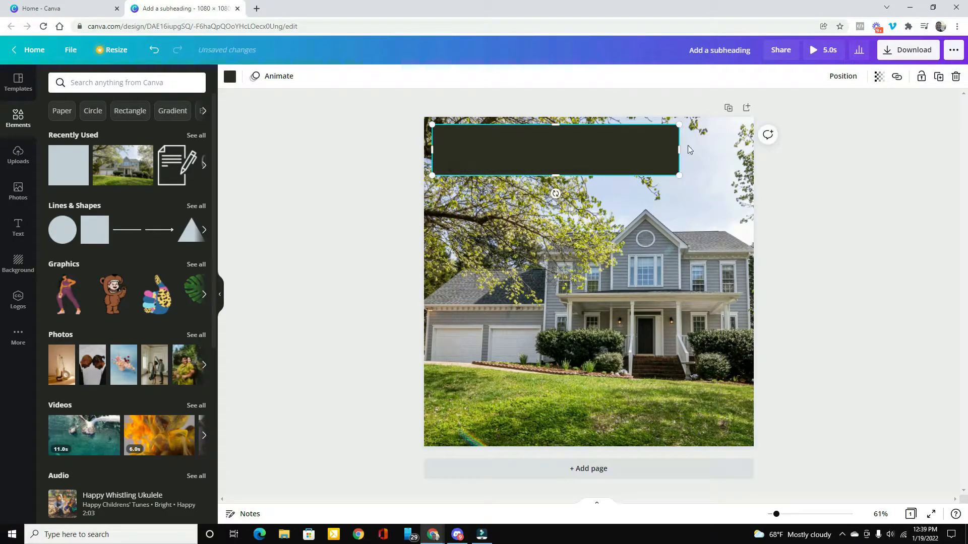
drag(679, 151, 746, 159)
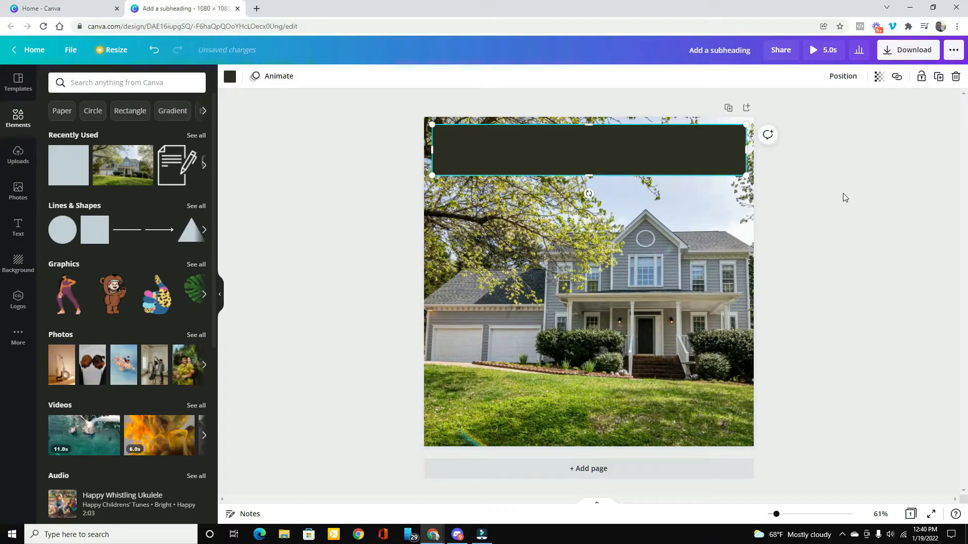
click(843, 193)
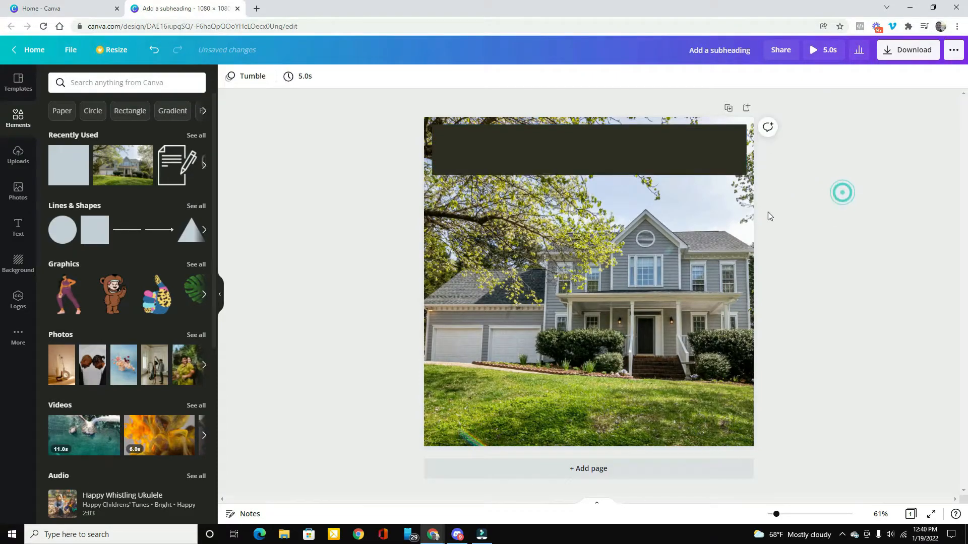
- Recolor the banner with the custom medium blue #4762B2
click(580, 156)
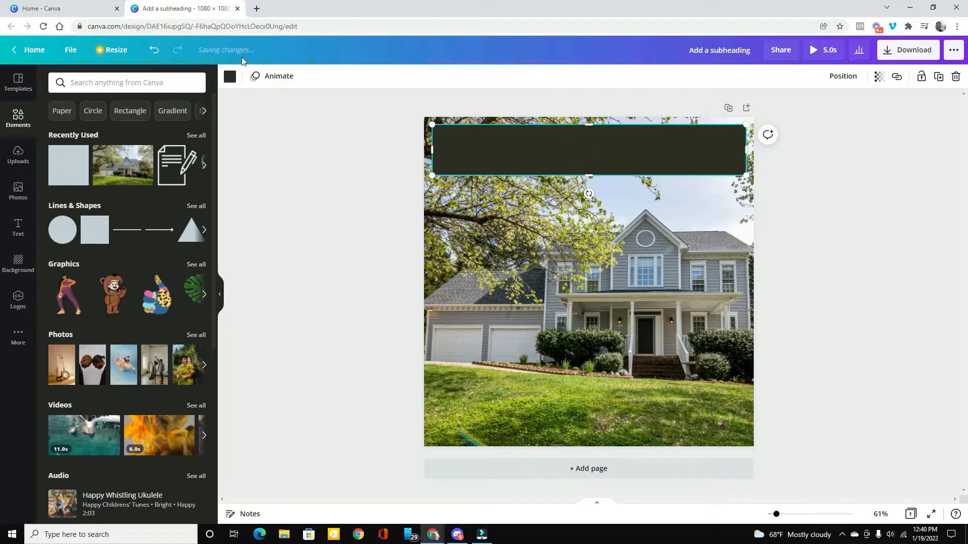
click(229, 77)
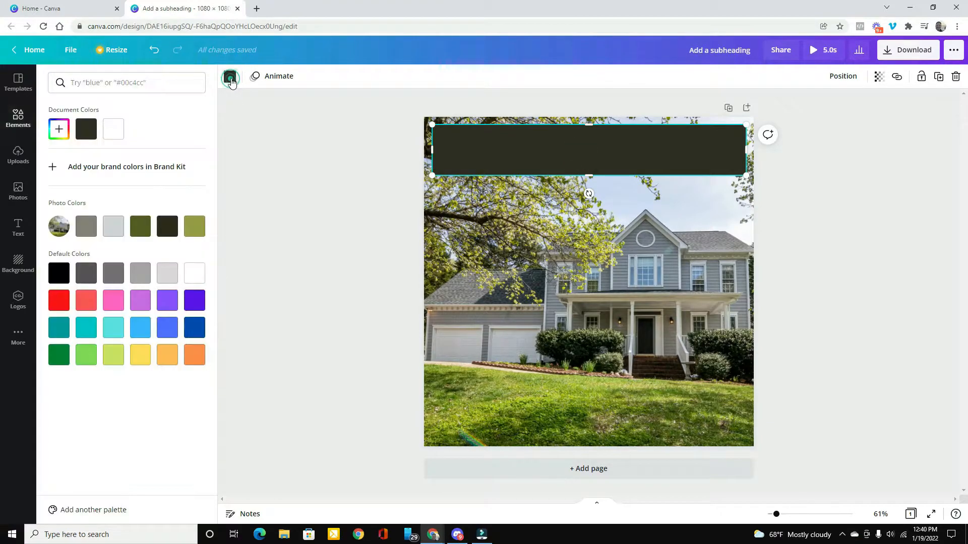
click(58, 132)
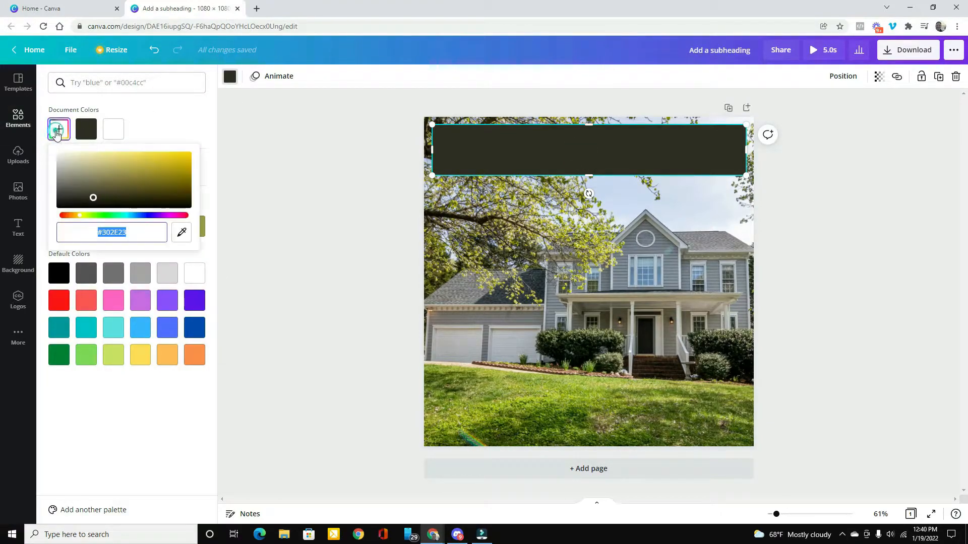
drag(79, 218, 140, 220)
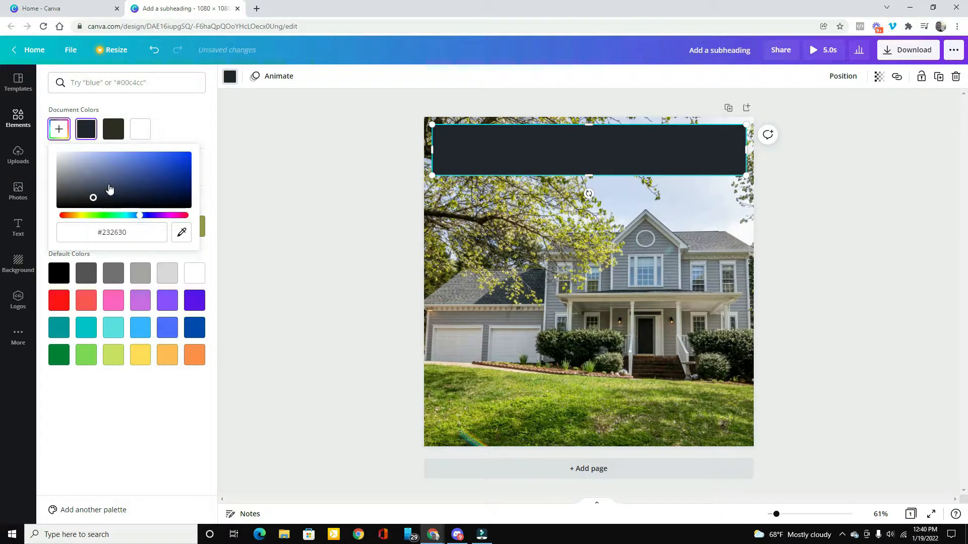
drag(91, 199, 138, 169)
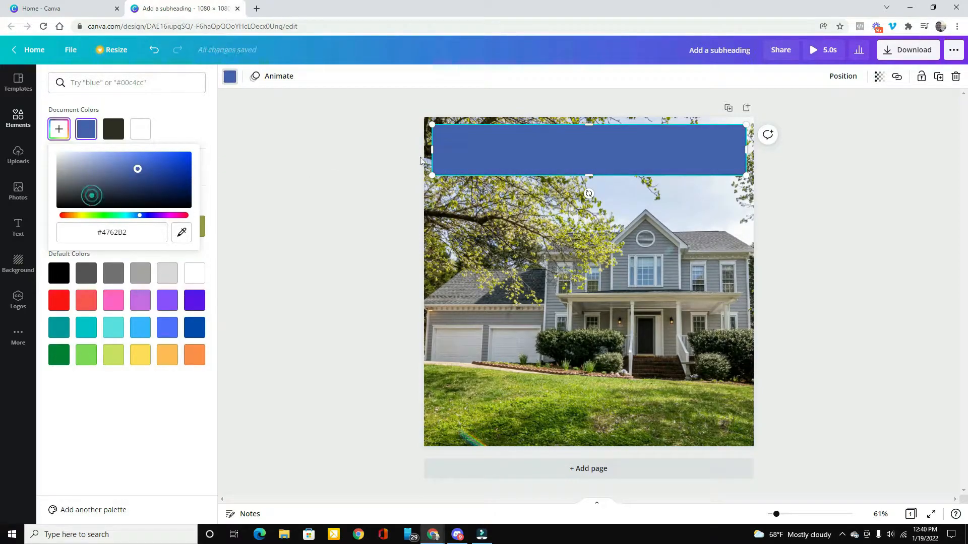
click(580, 147)
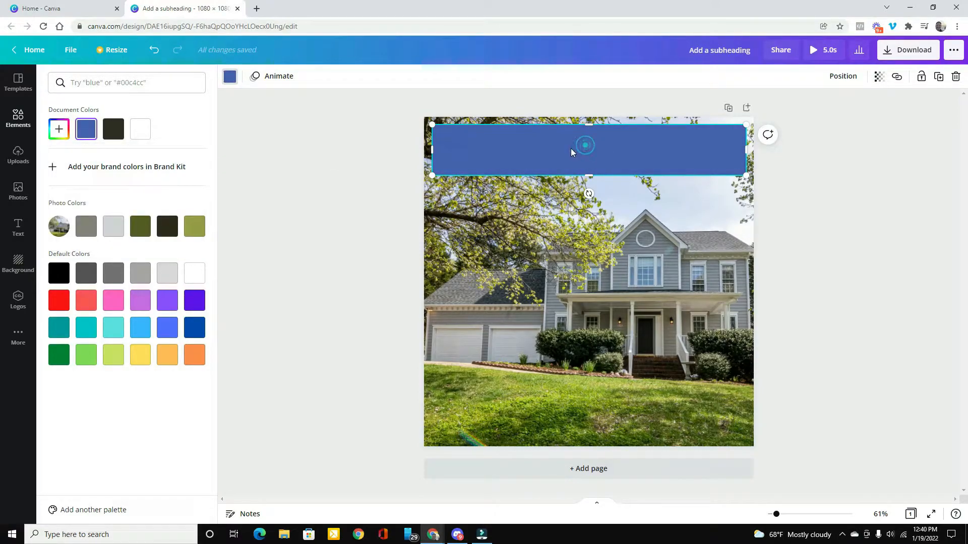
- Add a subheading centered on the blue banner with the text "Special Home Buyer Program"
click(19, 228)
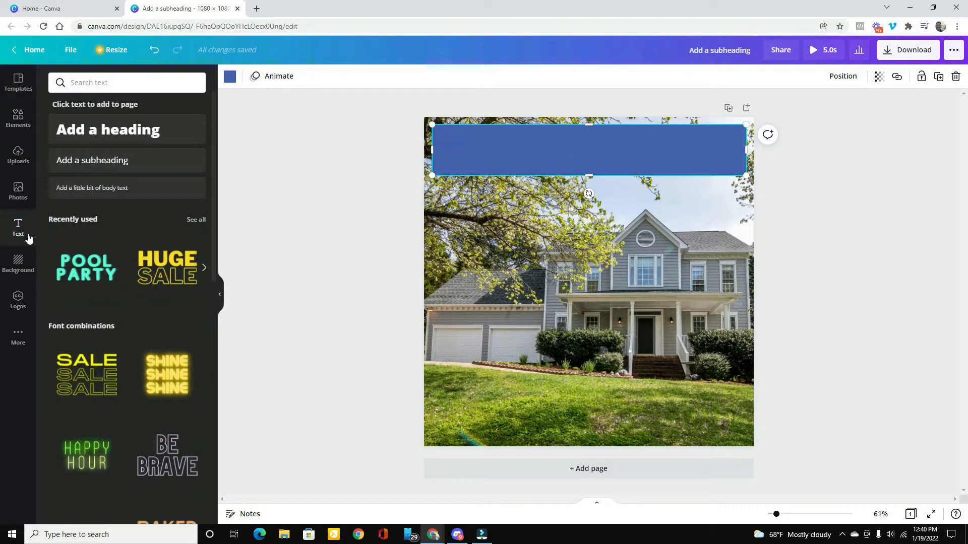
click(99, 165)
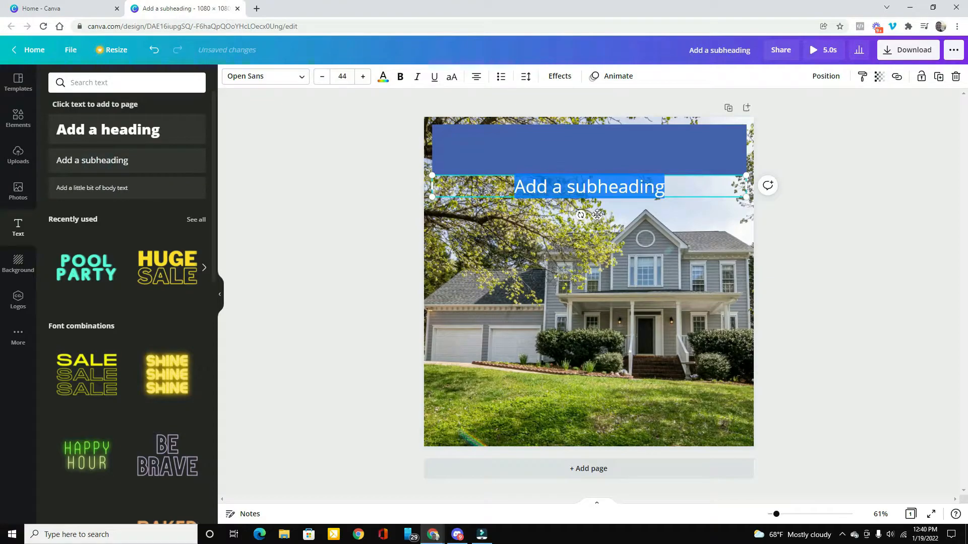
drag(597, 215, 600, 175)
drag(686, 149, 503, 162)
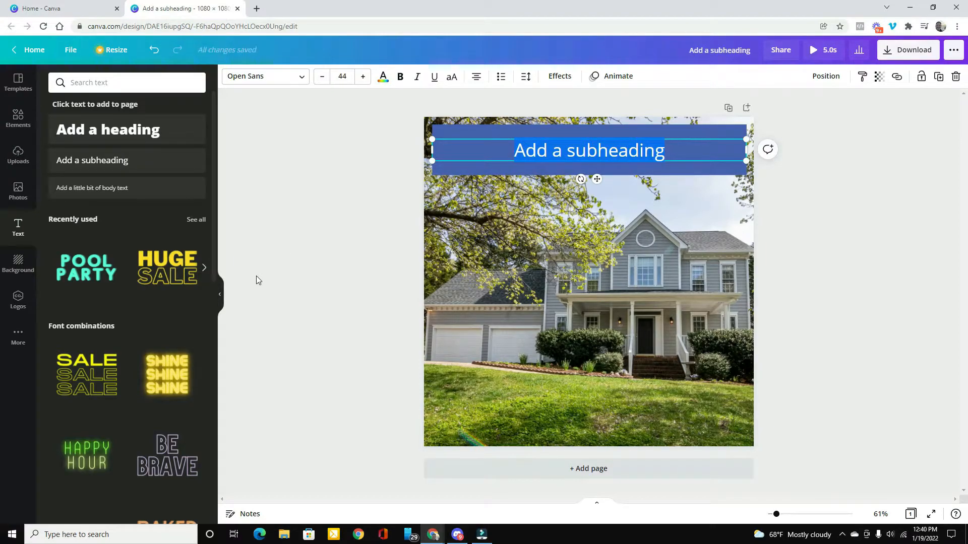
text(Spe)
key(BackSpace)
key(BackSpace)
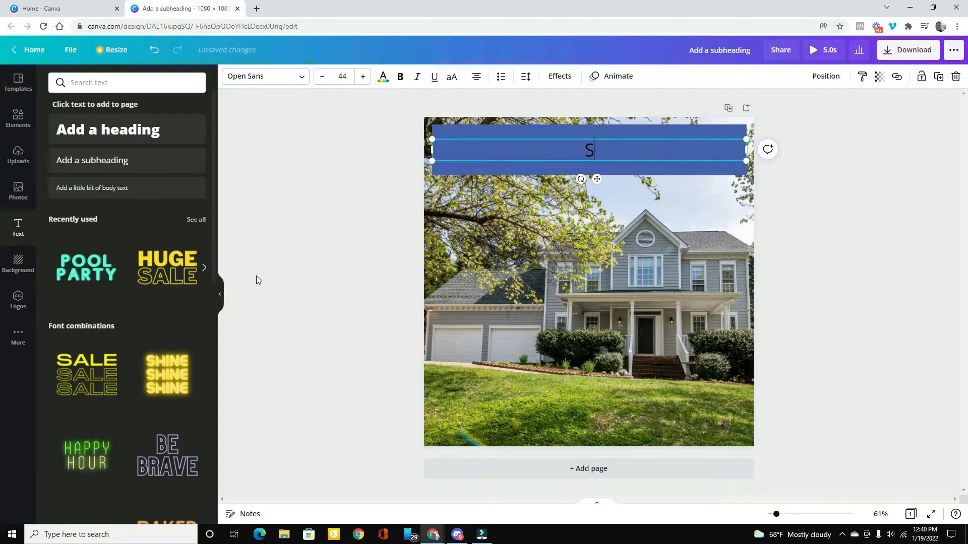
text(pecial Home Buyer Program)
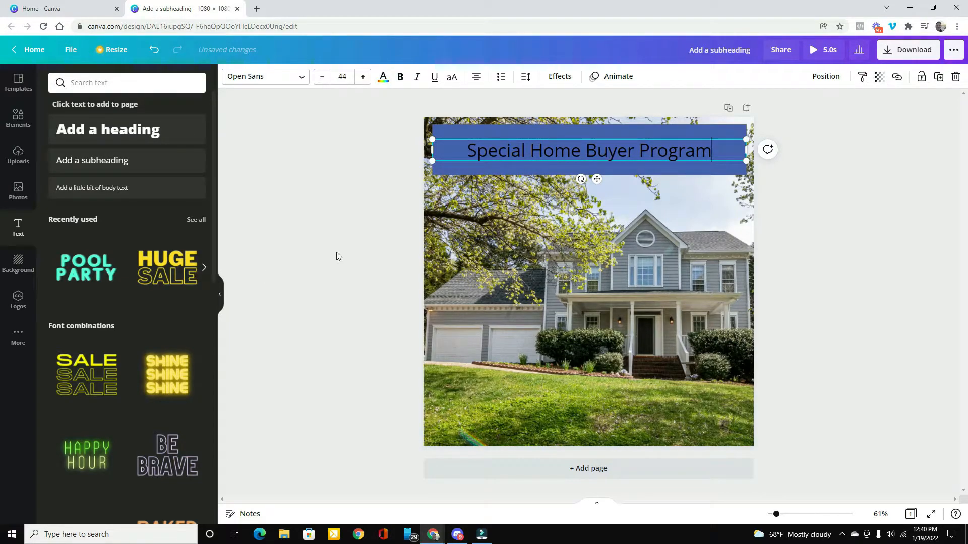
- Increase the font size of the "Special Home Buyer Program" text to 52
drag(712, 151, 274, 361)
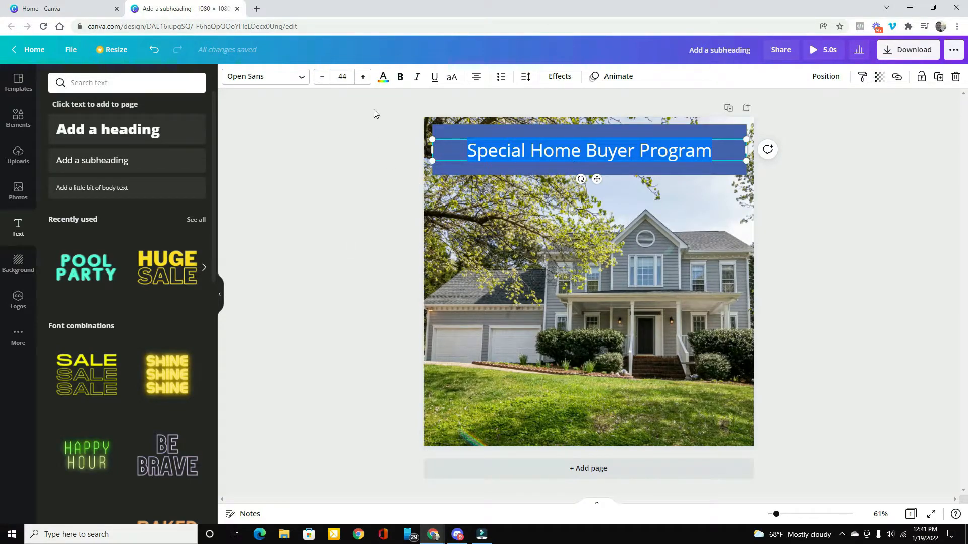
click(362, 77)
click(363, 77)
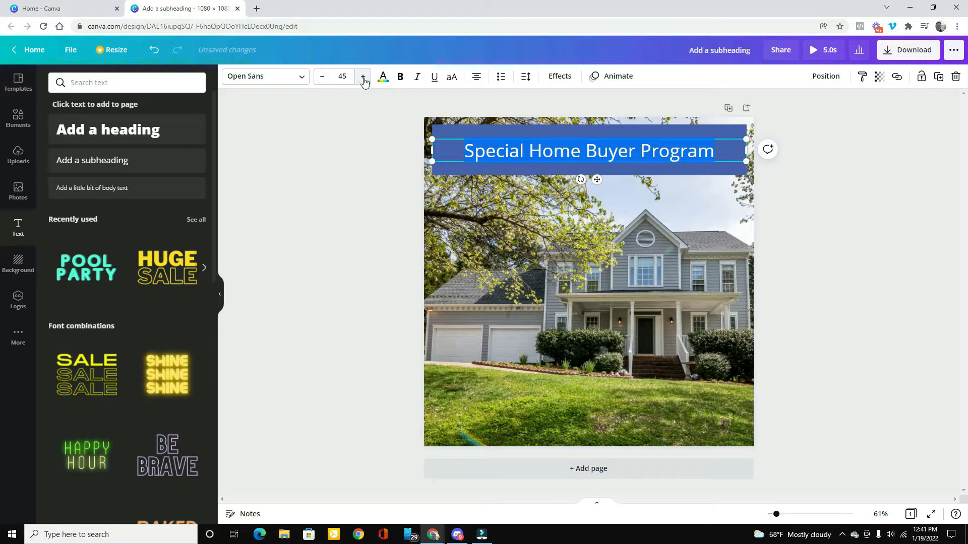
click(363, 77)
click(363, 77)
click(363, 77)
click(363, 76)
click(363, 76)
click(363, 76)
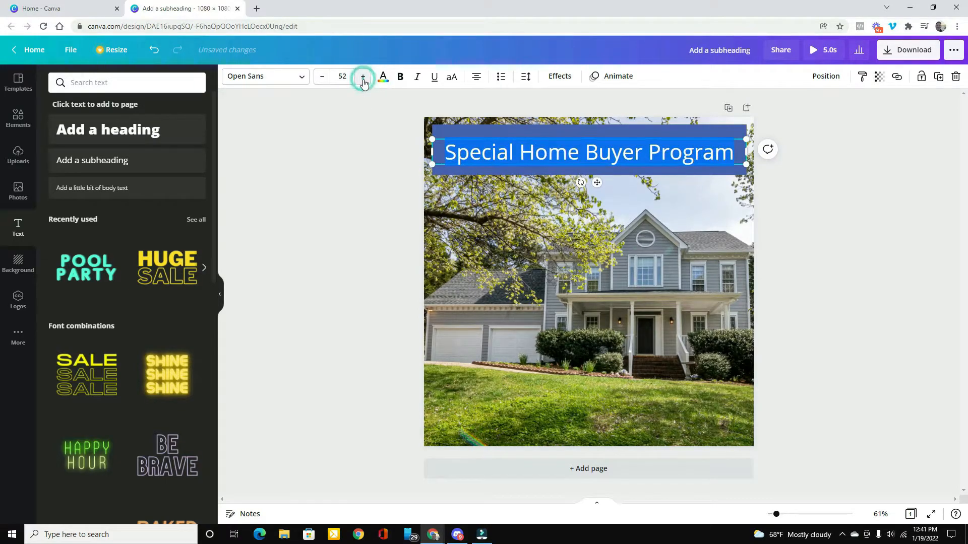
- Change the banner text color to white
click(383, 78)
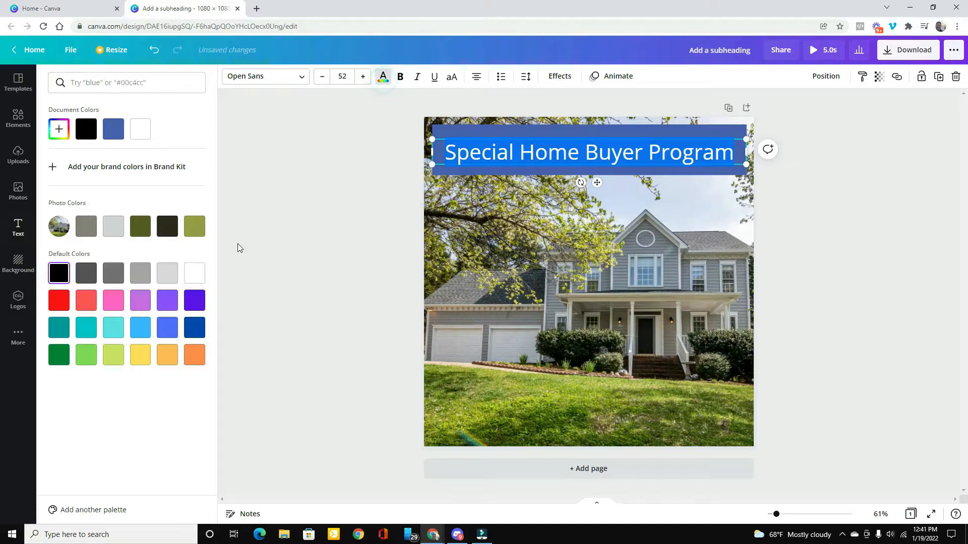
click(190, 277)
click(874, 192)
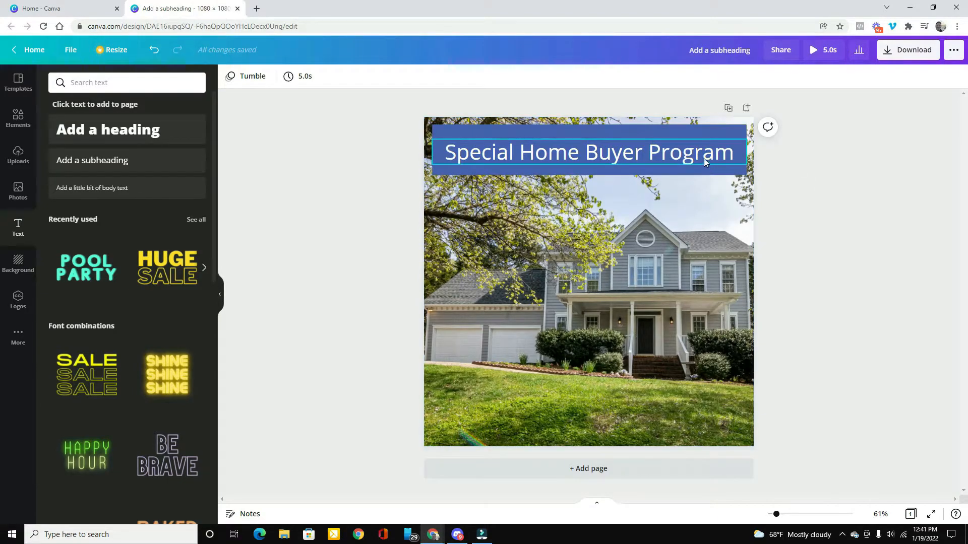
- Duplicate the blue banner and place the copy centered along the lower edge of the photo
click(697, 171)
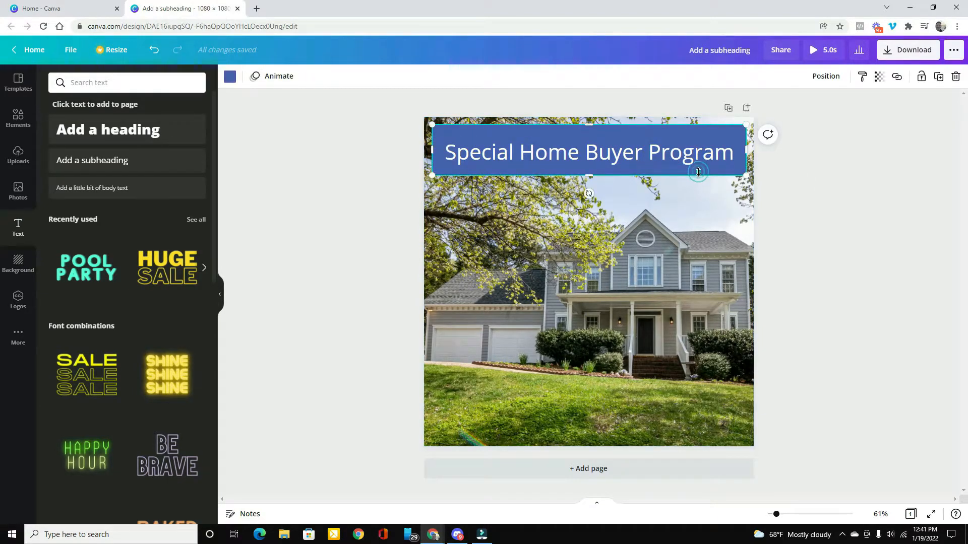
click(938, 77)
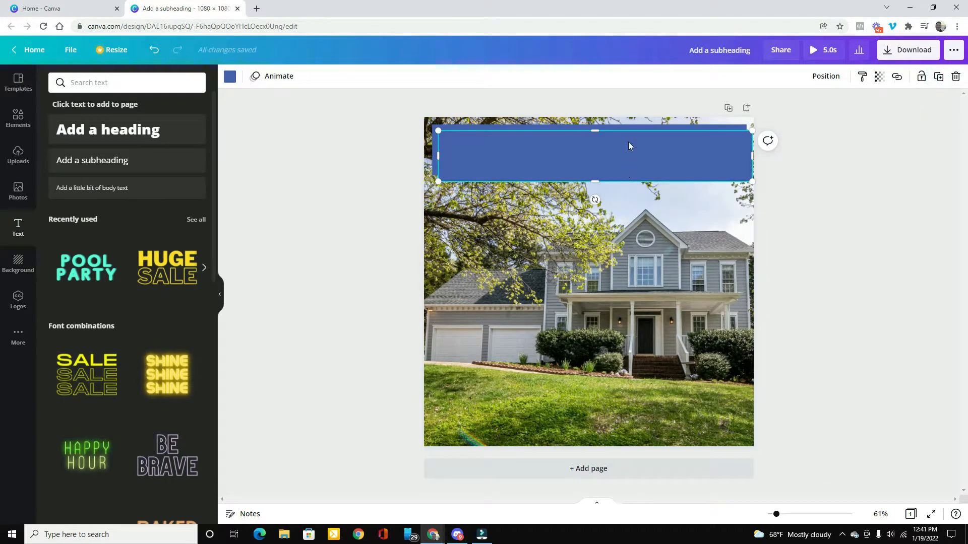
drag(625, 144, 614, 399)
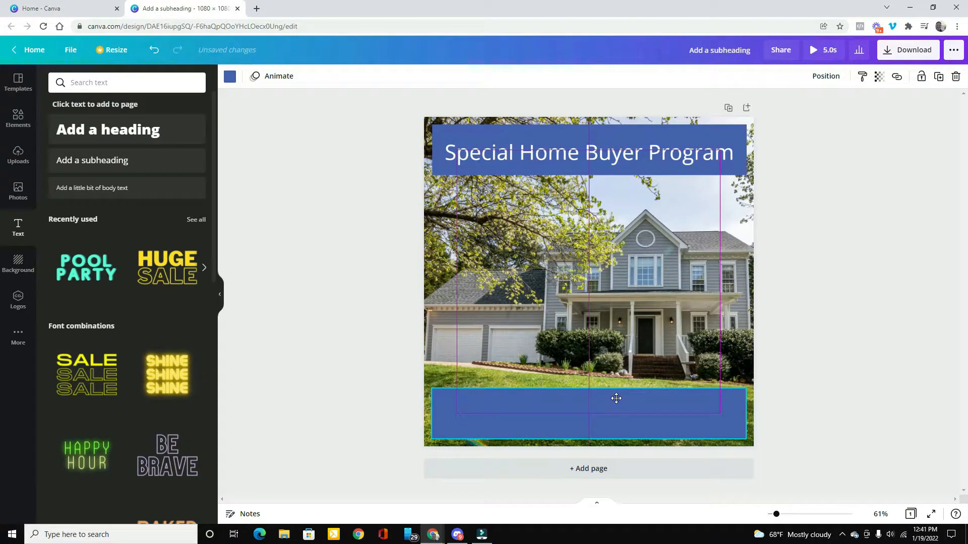
click(928, 228)
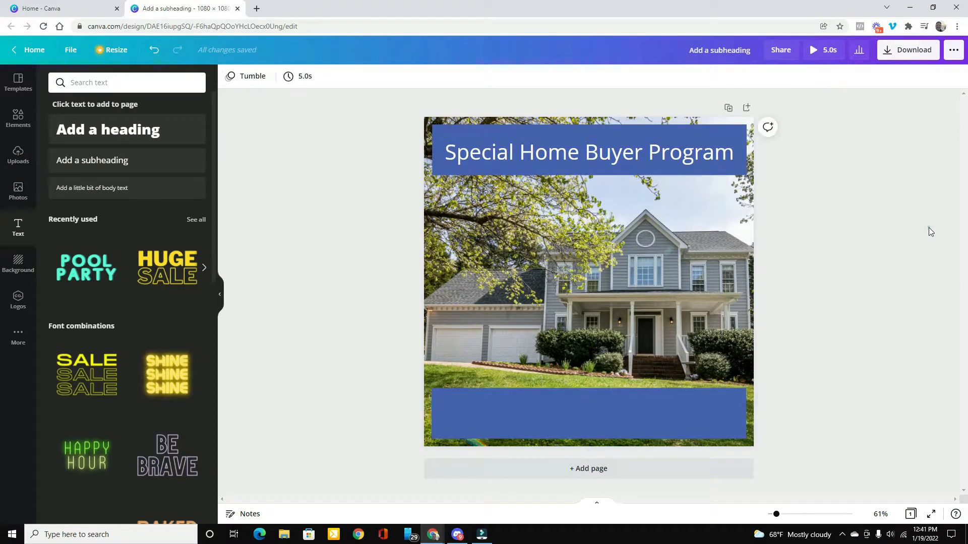
- Duplicate the "Special Home Buyer Program" text and center the copy on the lower blue banner
click(686, 153)
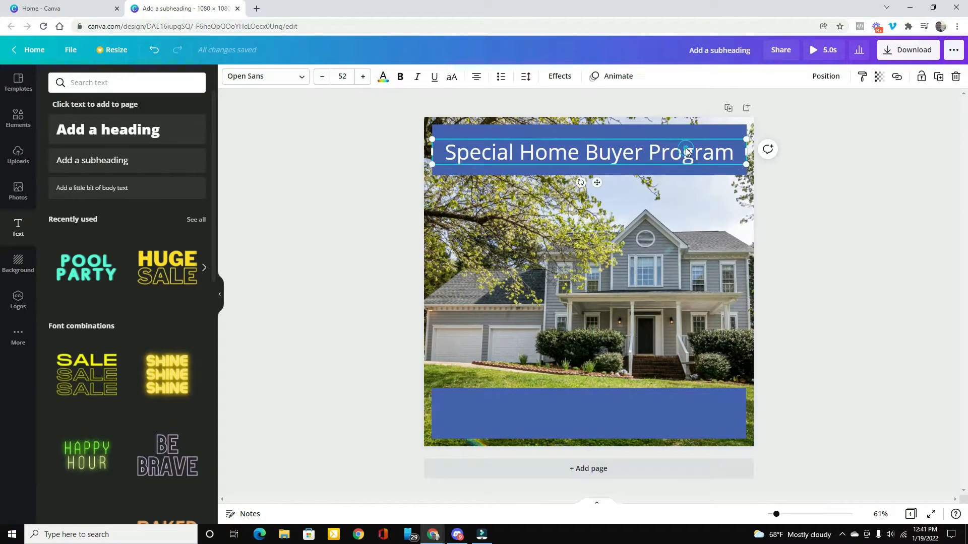
click(939, 77)
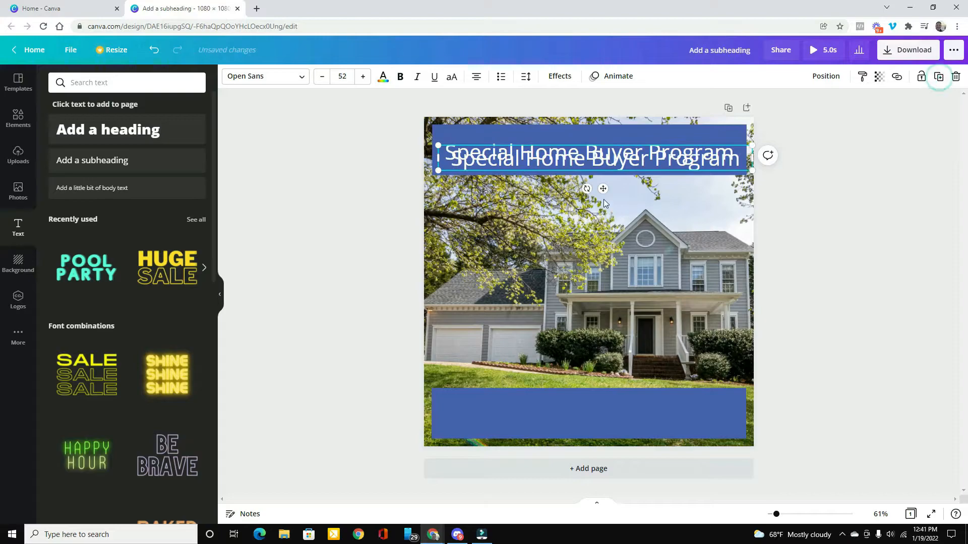
drag(603, 189, 596, 441)
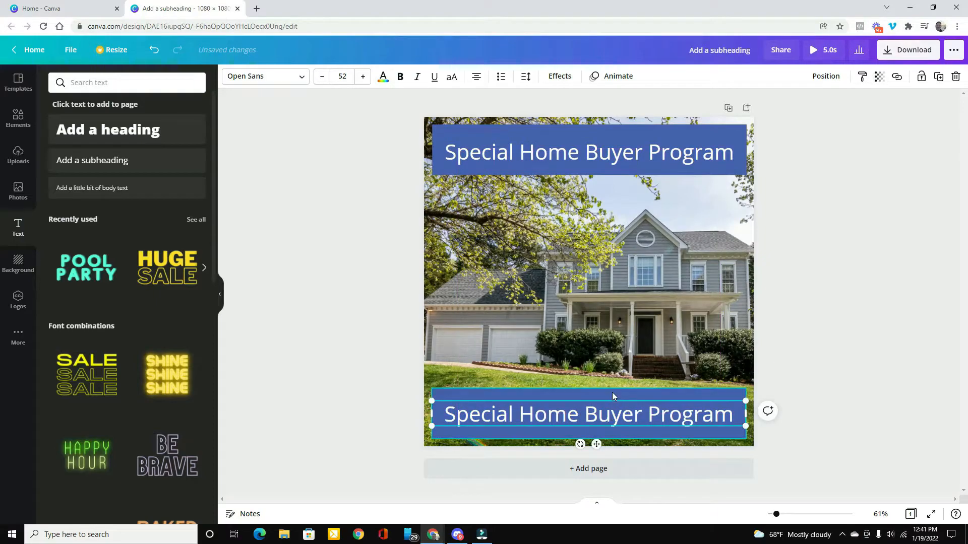
- Replace the text on the lower banner with "Low or No Down Payment"
double_click(733, 417)
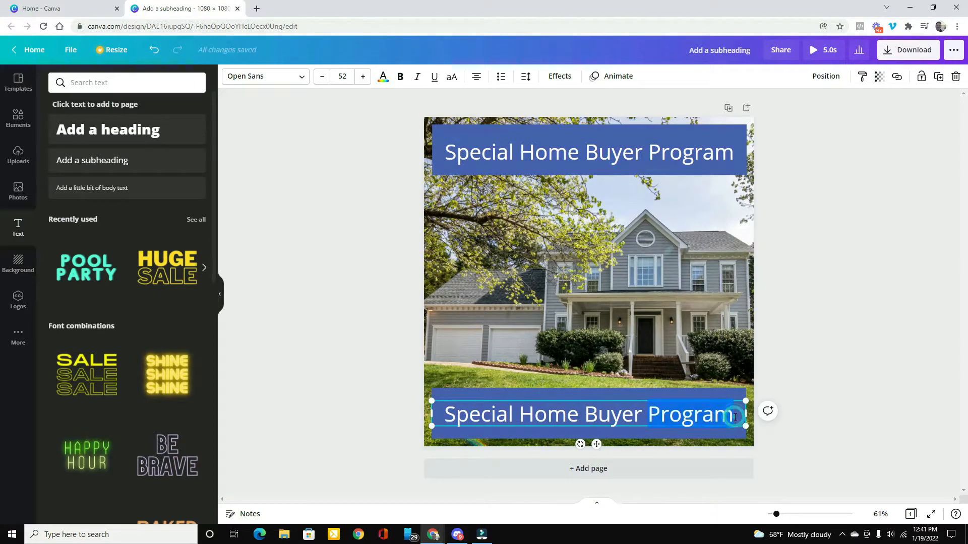
click(734, 417)
drag(734, 417, 424, 428)
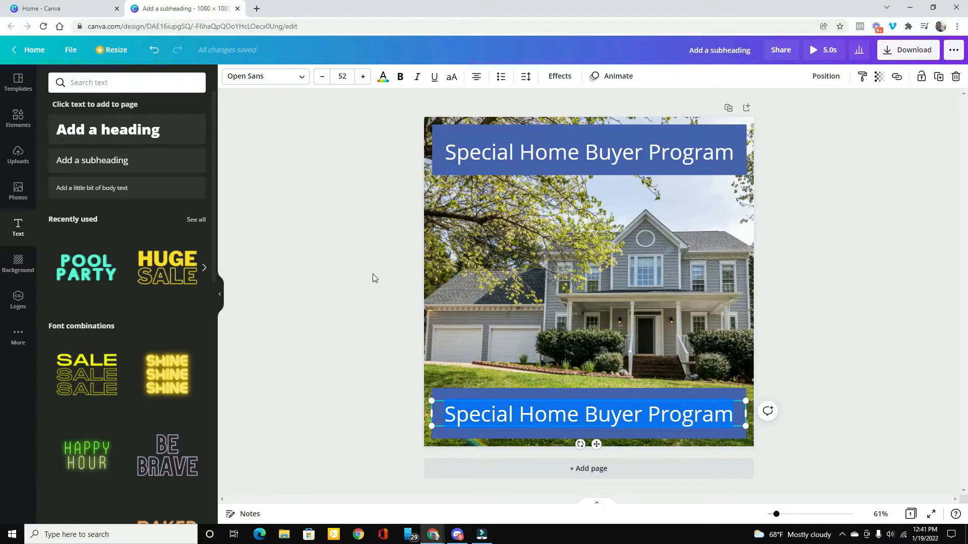
text(Low or N)
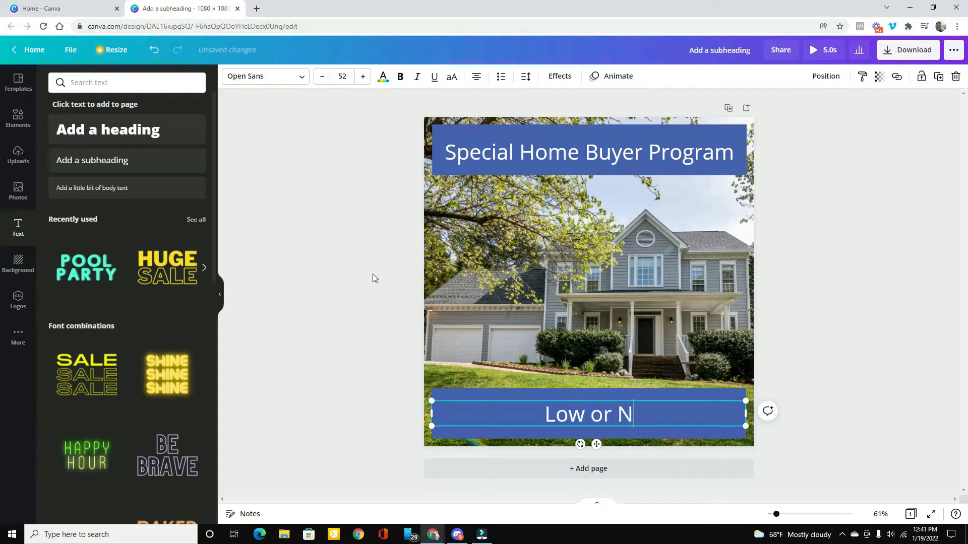
text(o )
text(Mone)
key(BackSpace)
key(BackSpace)
key(BackSpace)
key(BackSpace)
text(Down)
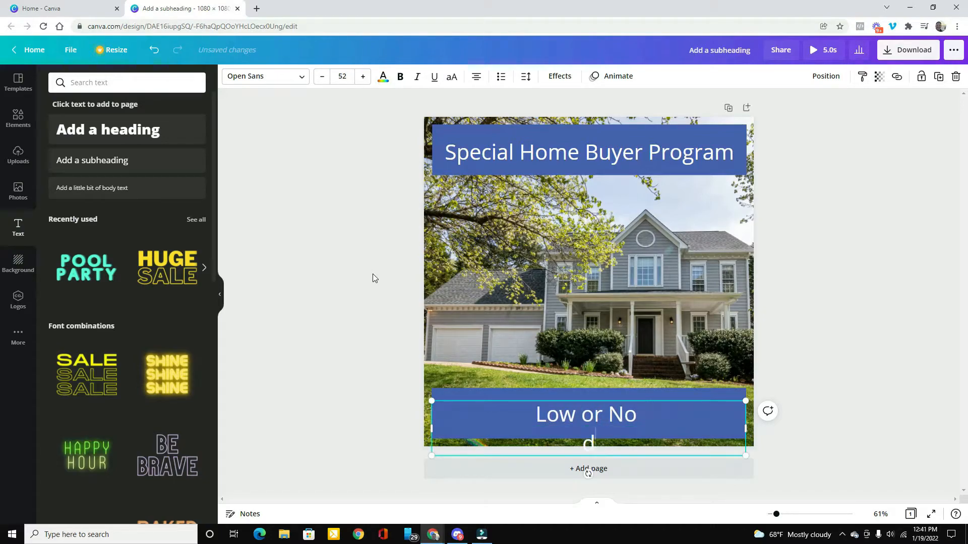
text( Payment)
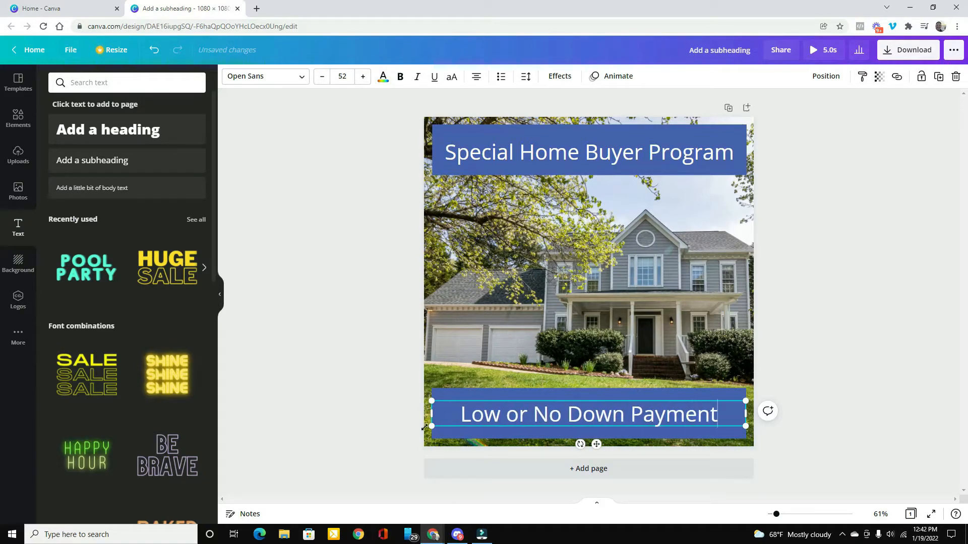
click(890, 367)
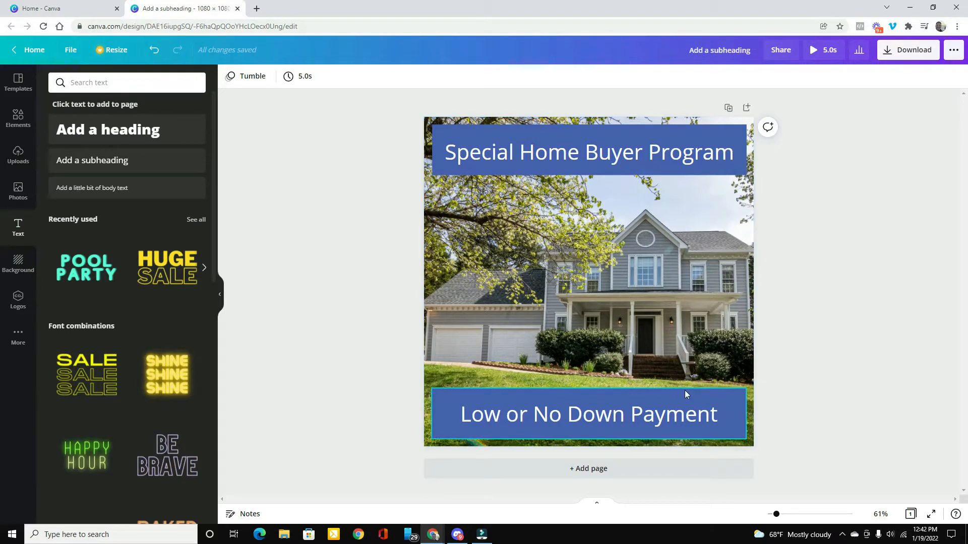
- Recolor the lower banner to the muted olive green #B2B67A, starting from the photo's olive green
click(714, 398)
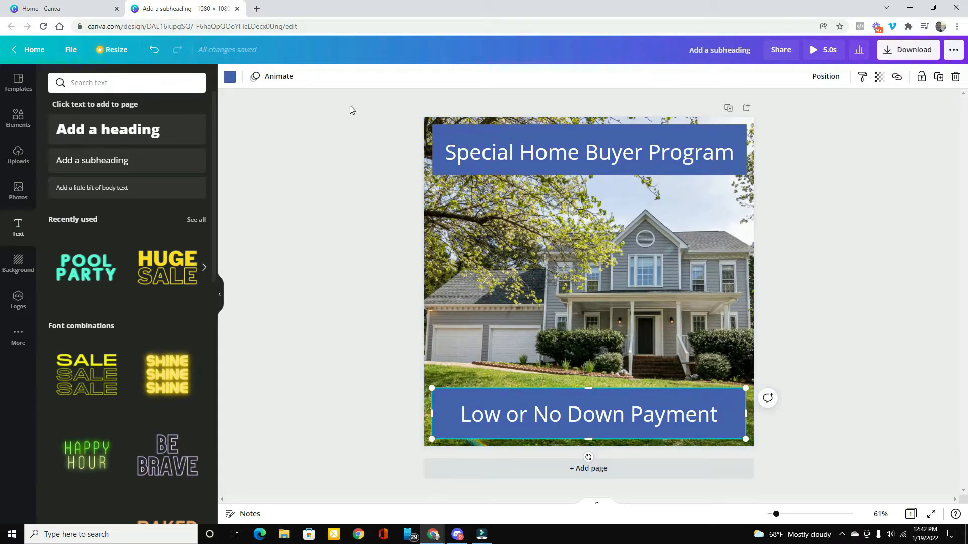
click(233, 76)
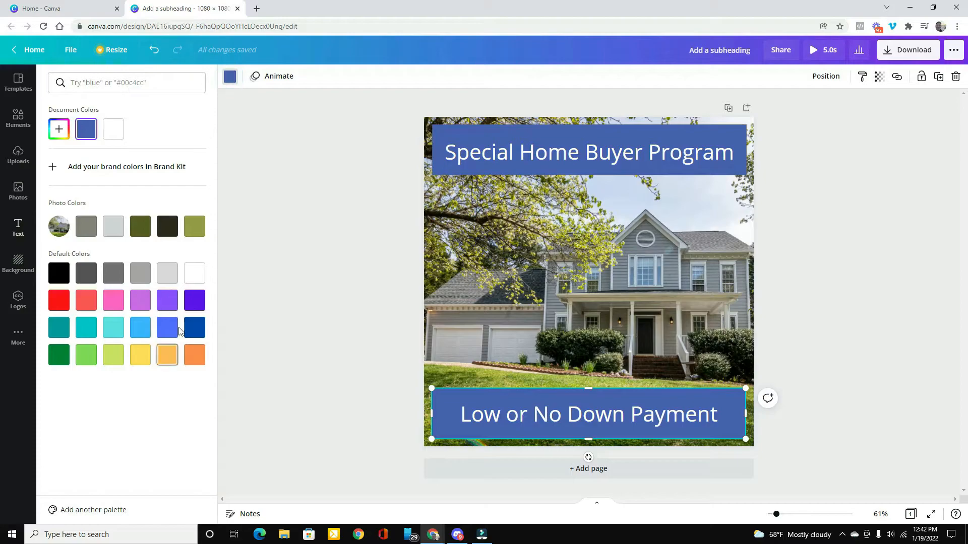
click(195, 235)
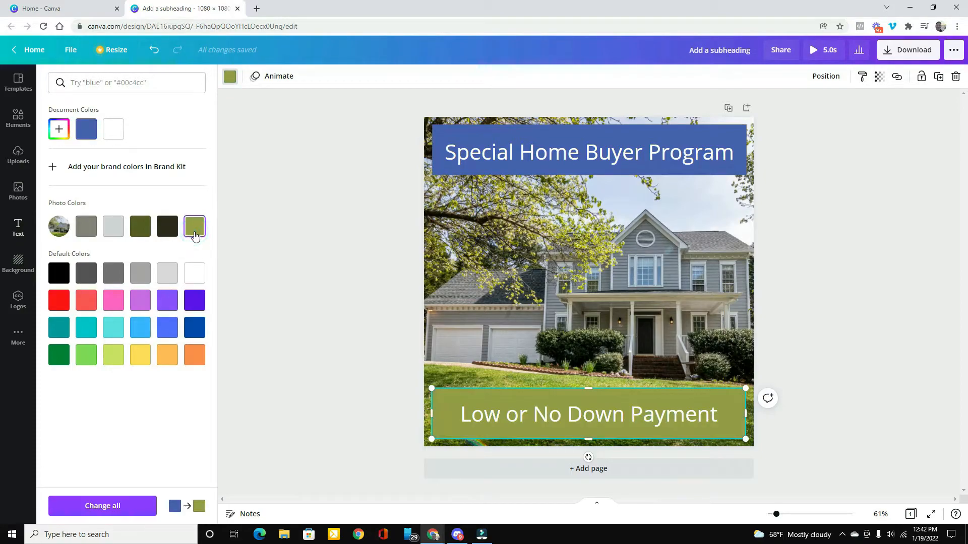
click(228, 80)
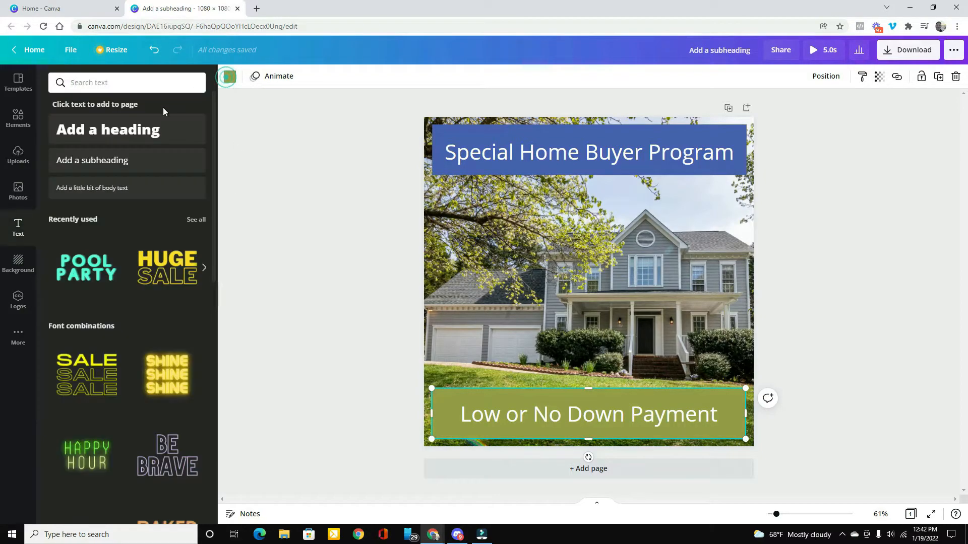
click(229, 76)
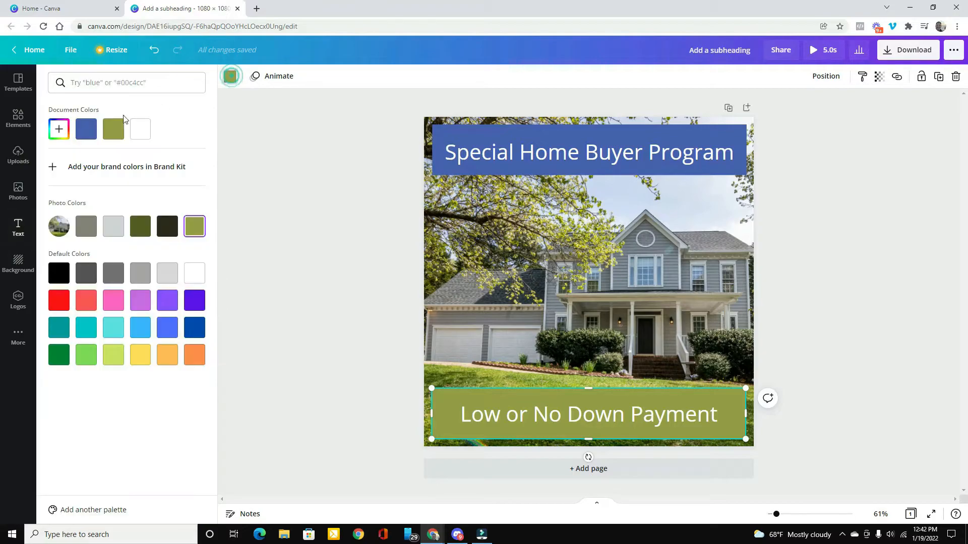
click(59, 129)
drag(131, 175, 100, 168)
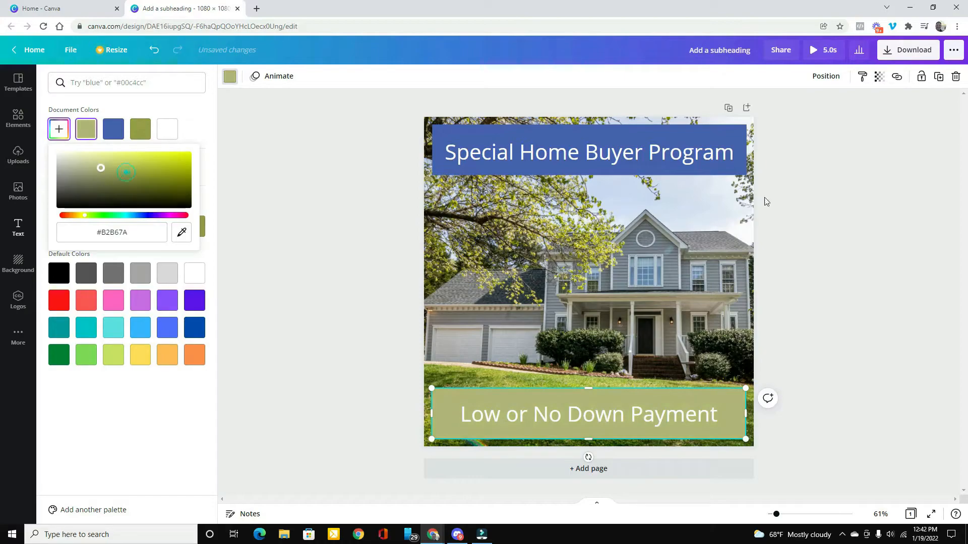
- Set the transparency of the lower green banner to 81
click(881, 79)
drag(848, 107, 835, 118)
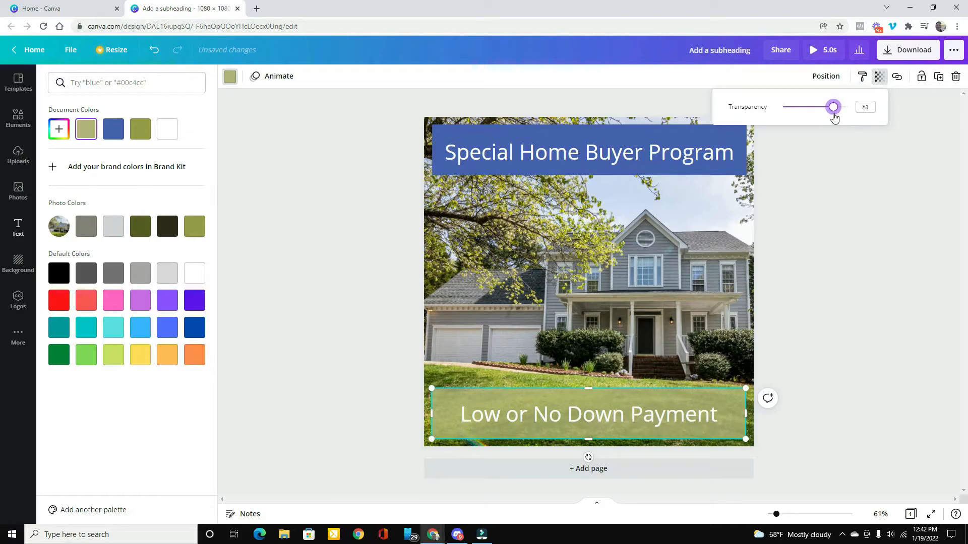
click(838, 269)
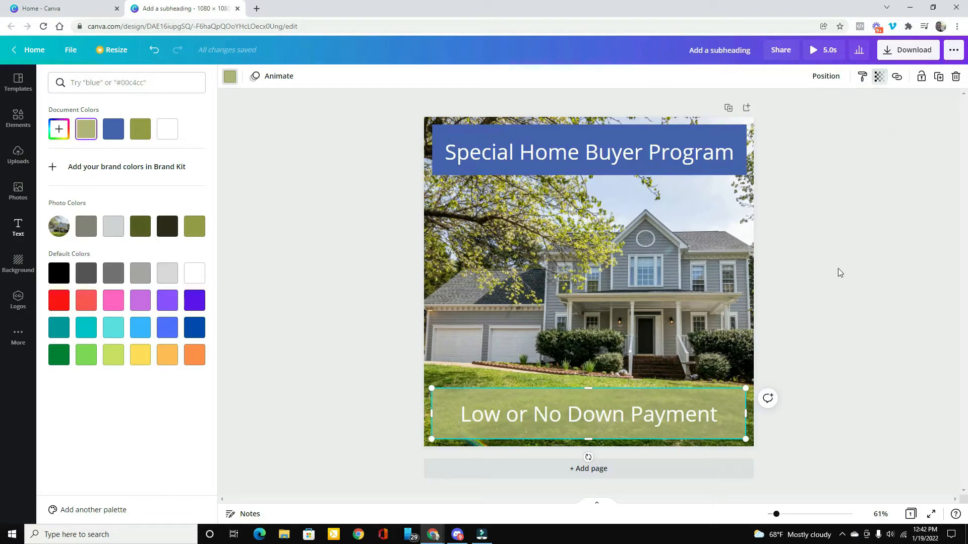
click(838, 270)
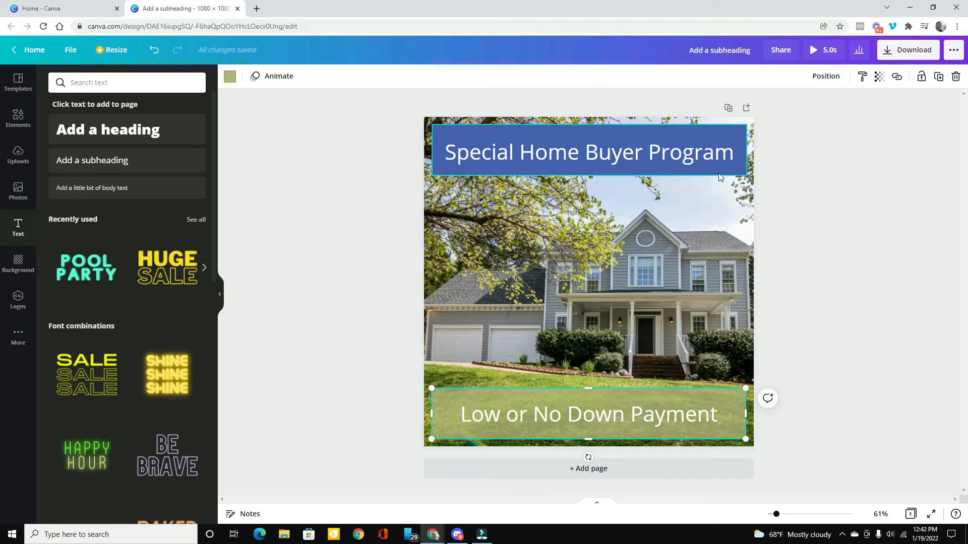
- Set the transparency of the upper blue banner to 88
click(719, 175)
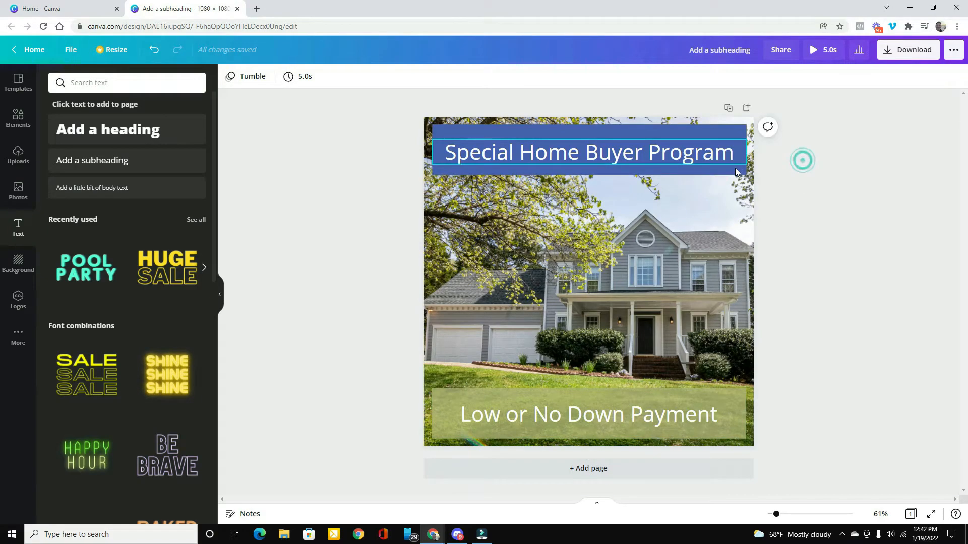
click(735, 166)
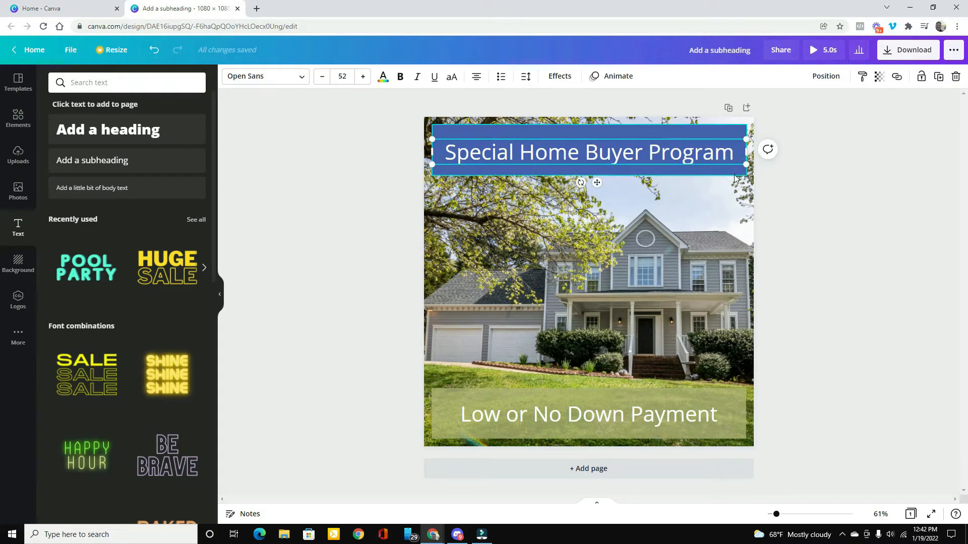
click(737, 171)
click(879, 77)
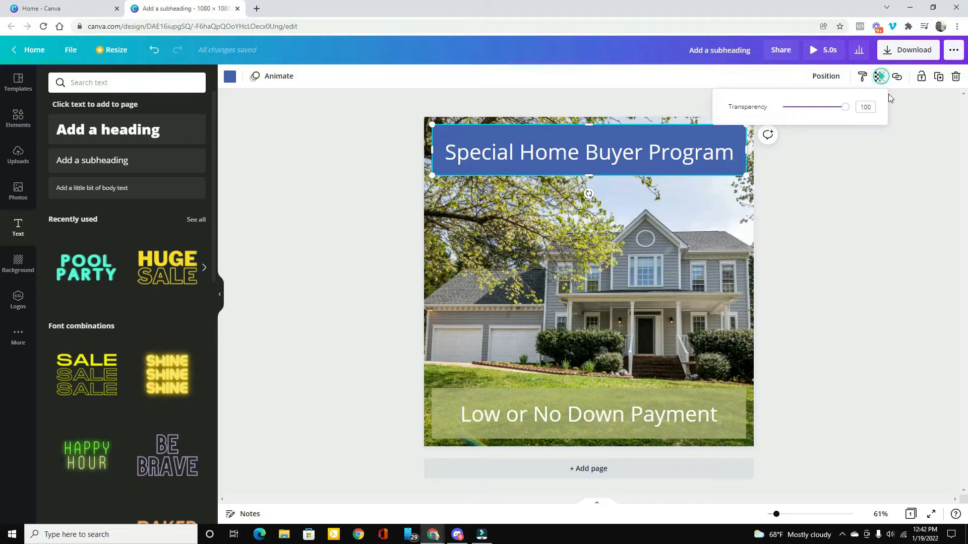
drag(850, 111, 839, 114)
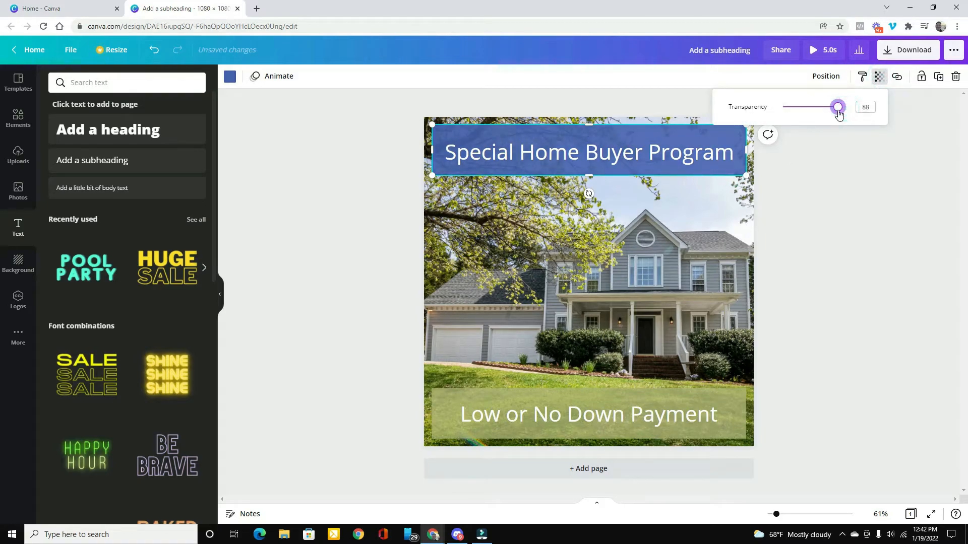
click(840, 225)
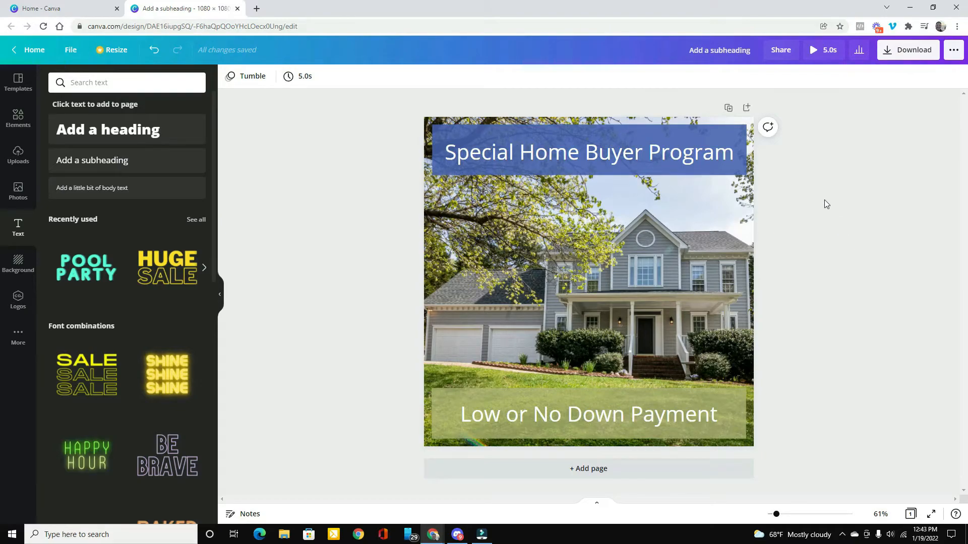
- Try the Rise, Pan and Fade page animations on the design and undo these animation changes
click(250, 78)
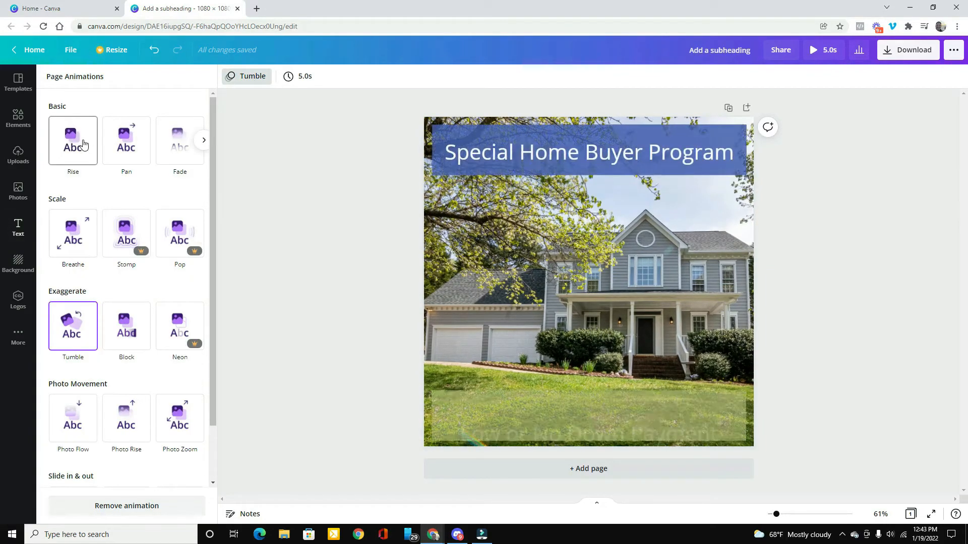
click(83, 142)
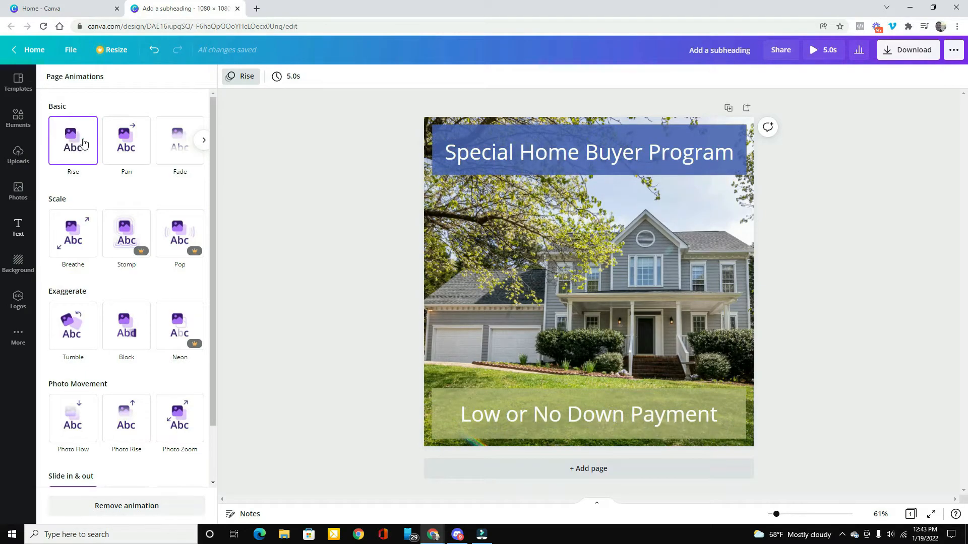
click(126, 148)
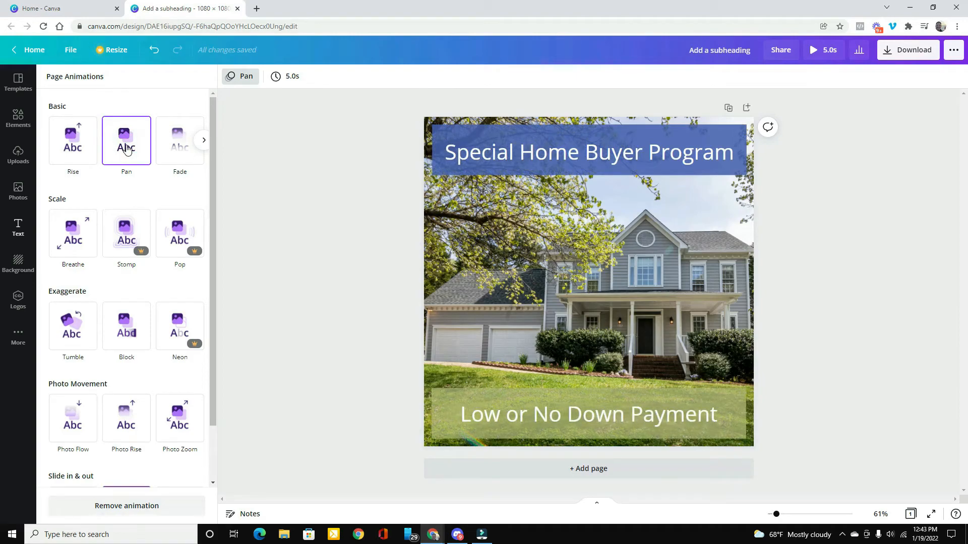
click(203, 139)
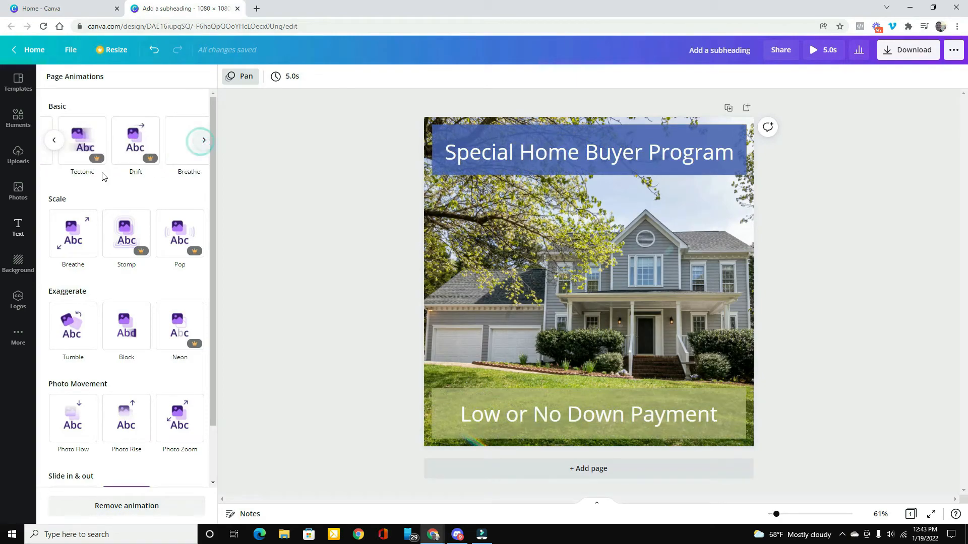
click(54, 140)
click(126, 144)
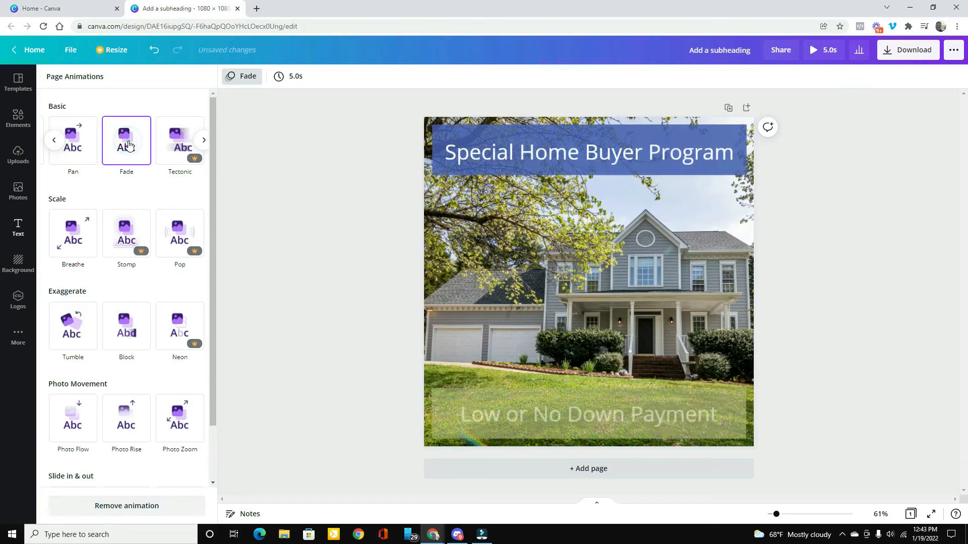
click(72, 141)
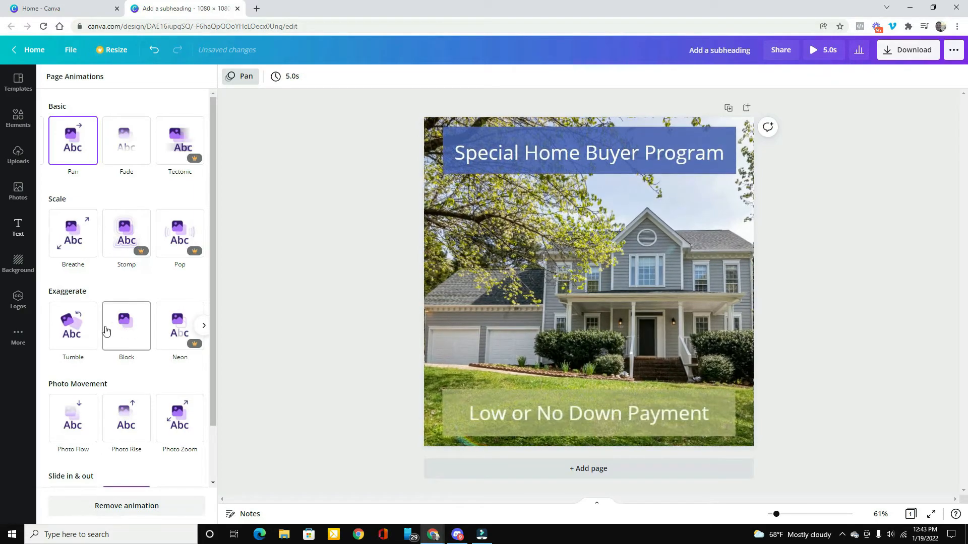
scroll(76, 423, down, 2)
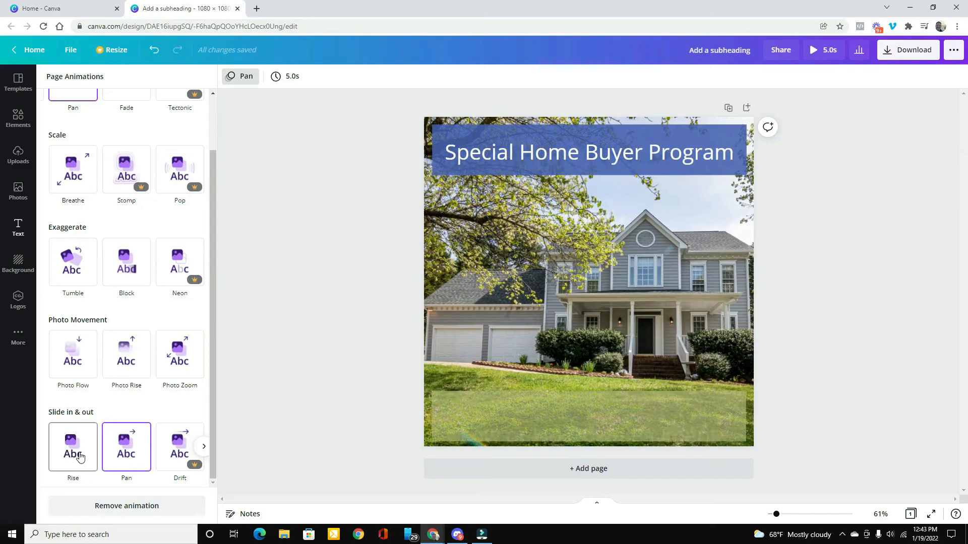
scroll(78, 456, up, 2)
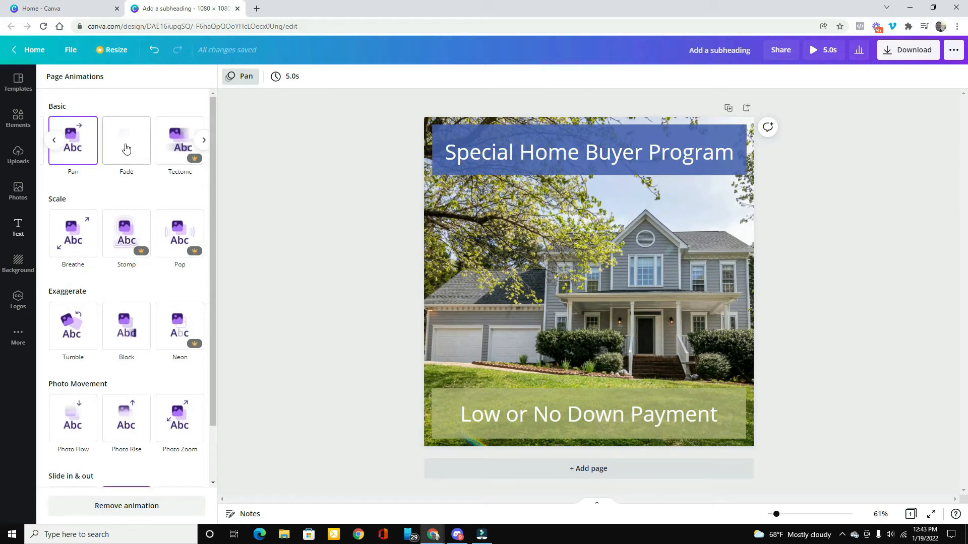
click(83, 143)
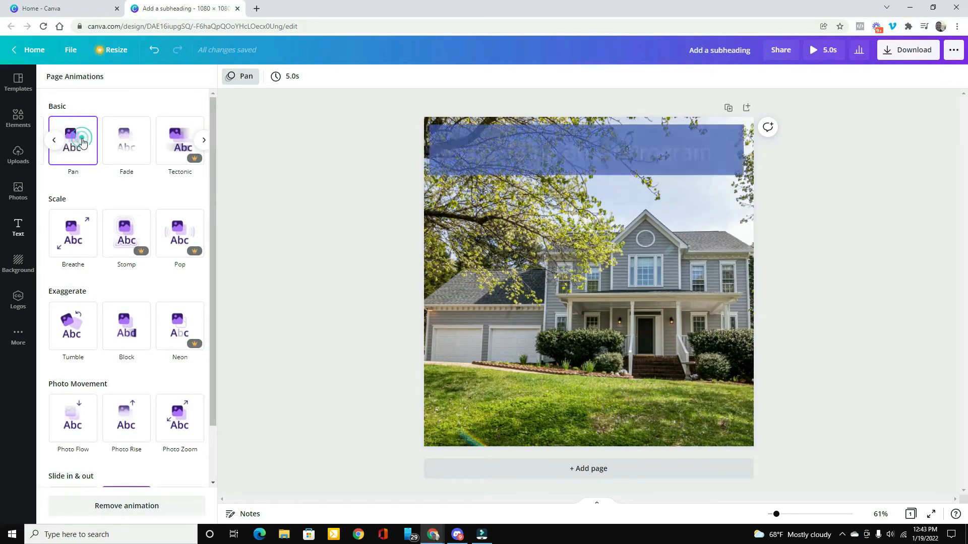
click(244, 77)
click(287, 210)
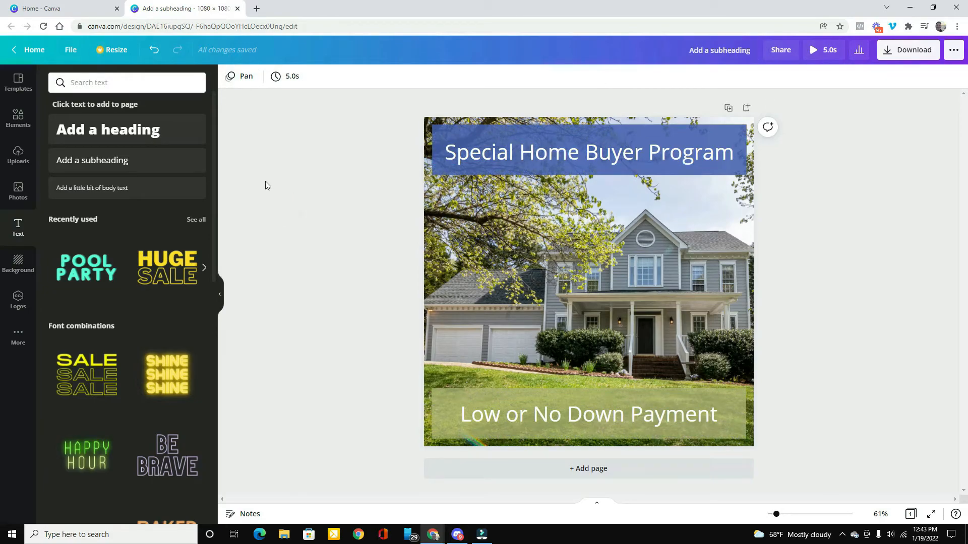
click(154, 51)
click(154, 51)
- Remove the Tumble page animation from the design so the graphic is static
click(244, 76)
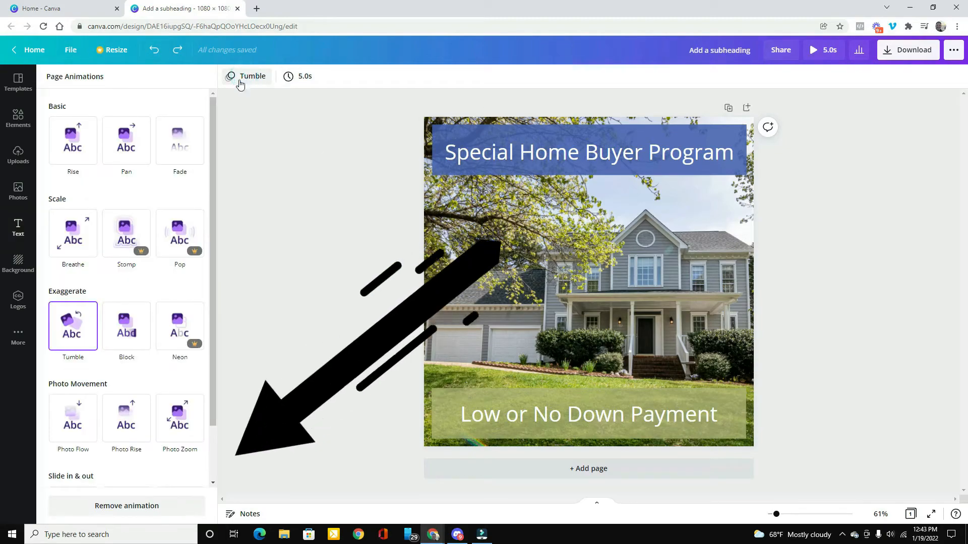
scroll(188, 423, down, 1)
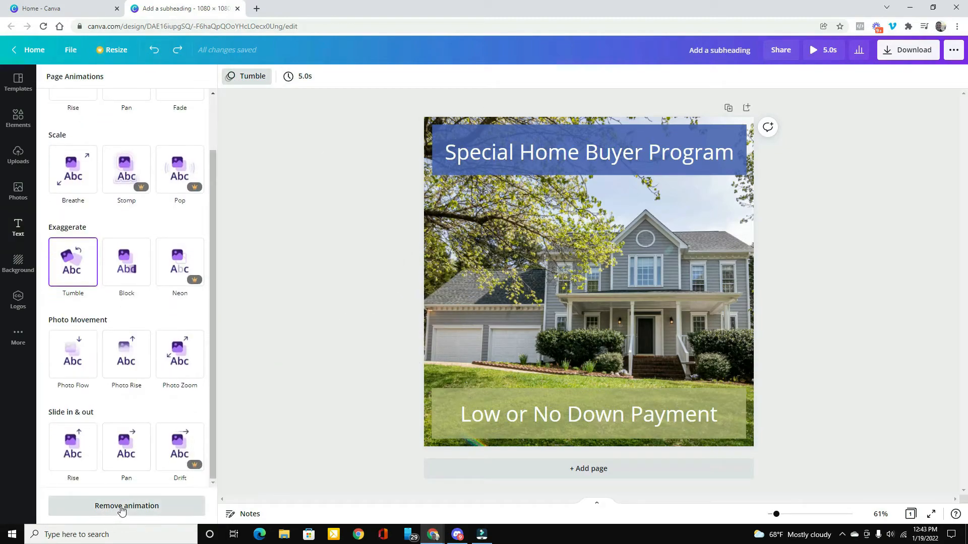
click(122, 511)
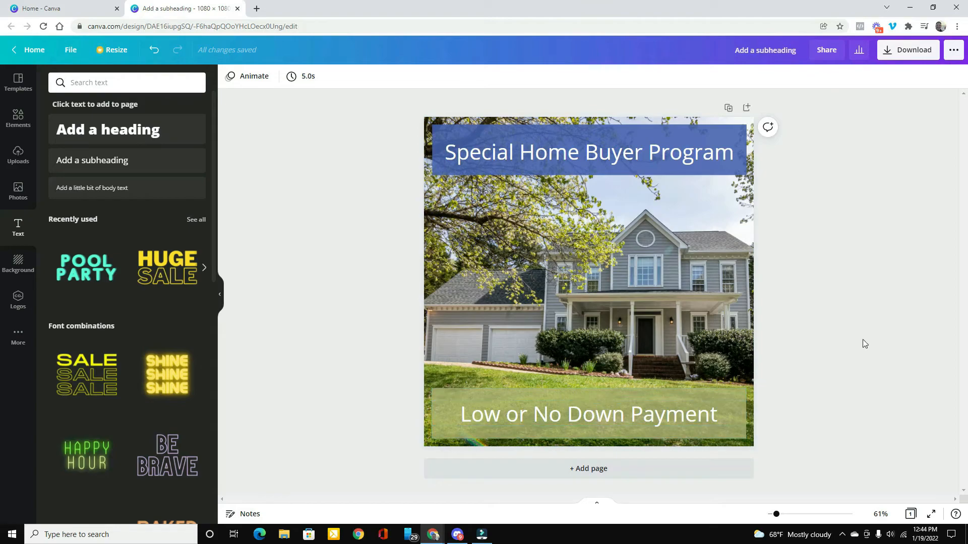
click(567, 416)
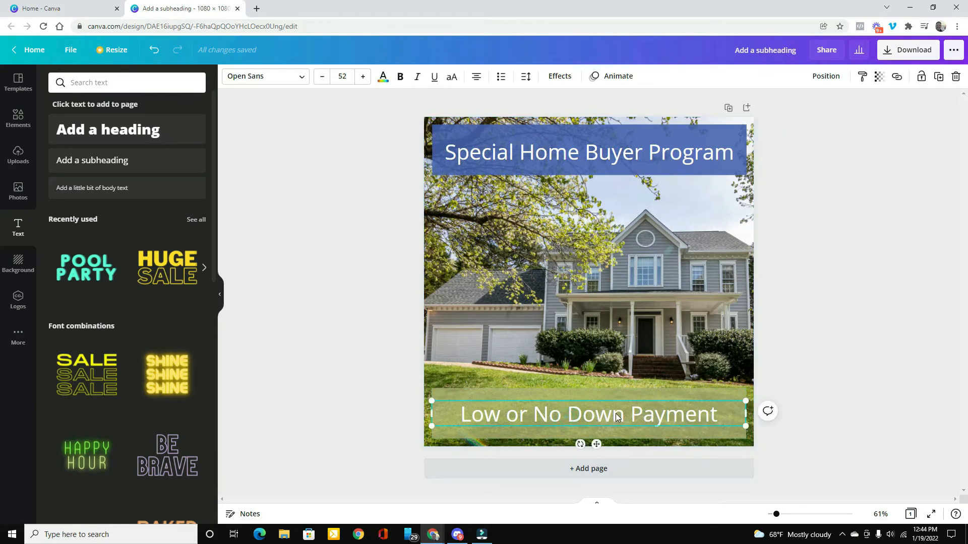
drag(617, 416, 616, 416)
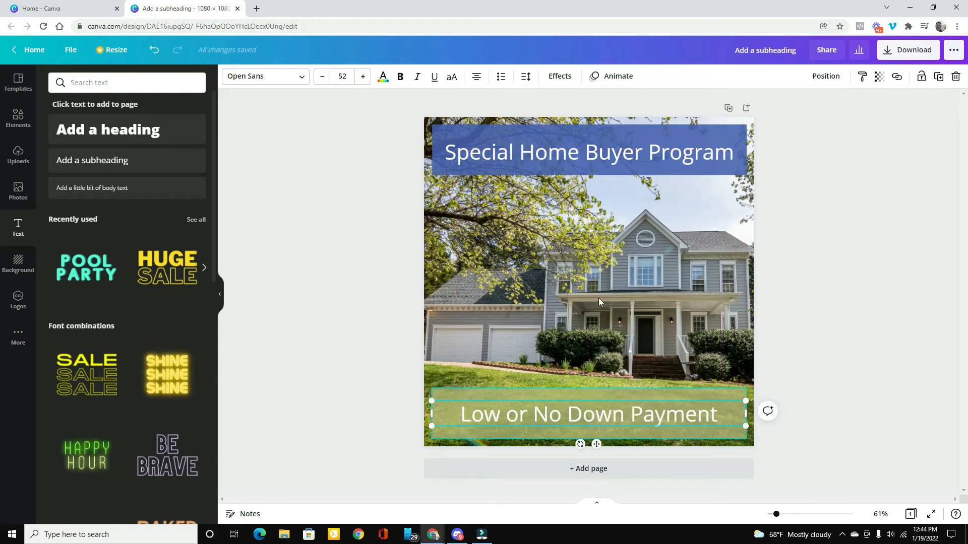
- Rename the design as "no down payment ad image"
click(929, 310)
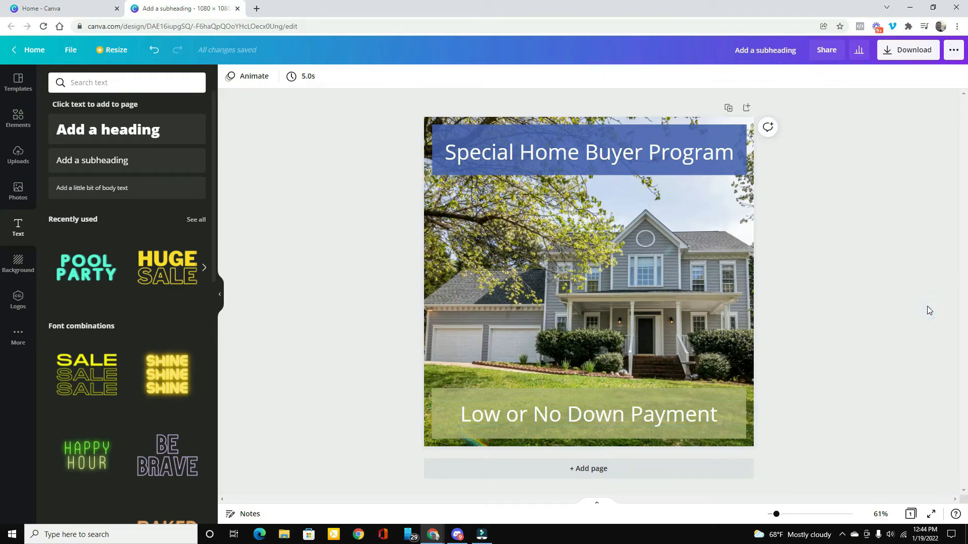
click(780, 53)
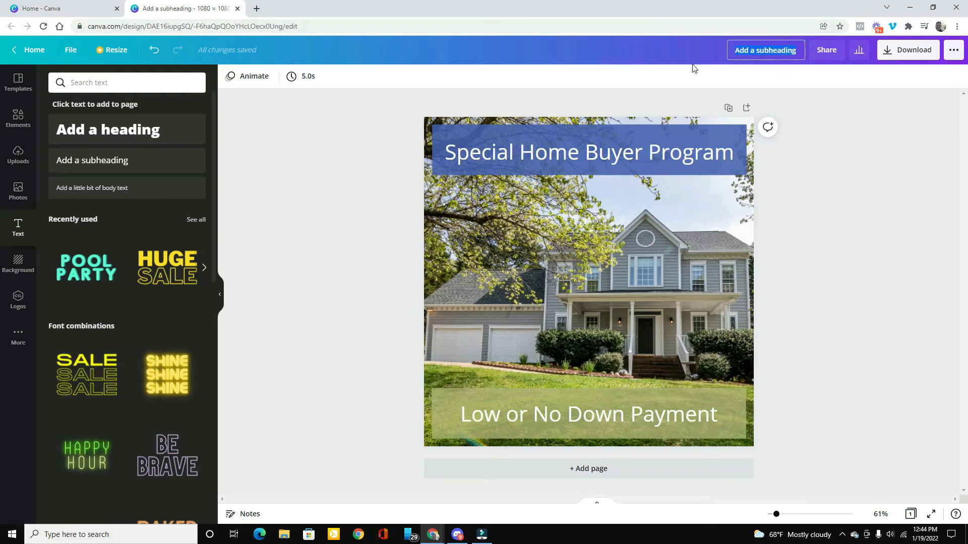
text(no down payment ad image)
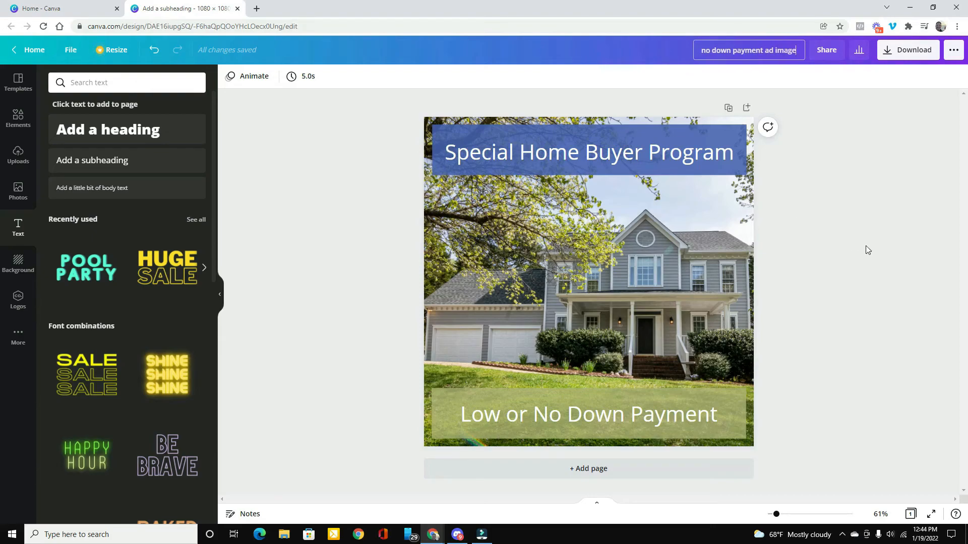
click(864, 198)
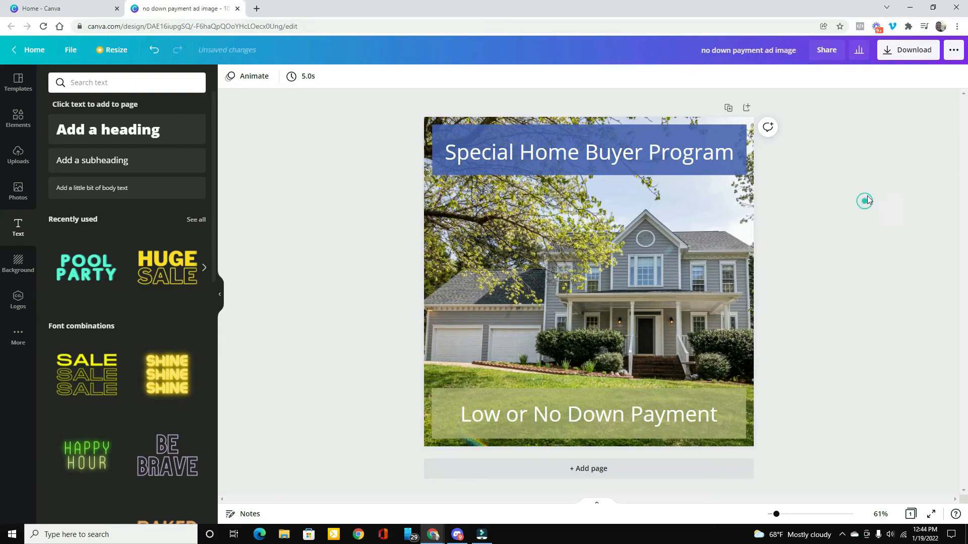
- Download the finished design as a PNG file at 1080 x 1080 px
click(894, 50)
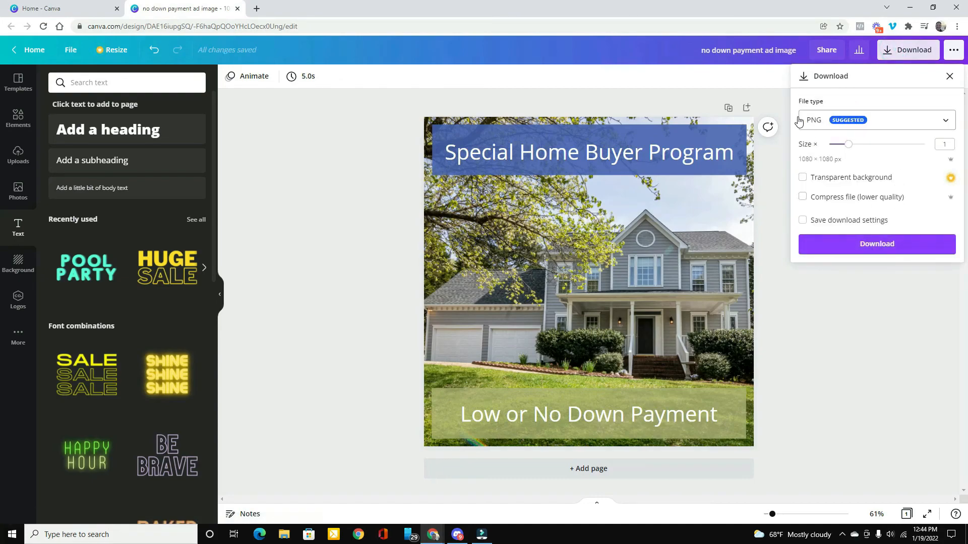
click(849, 247)
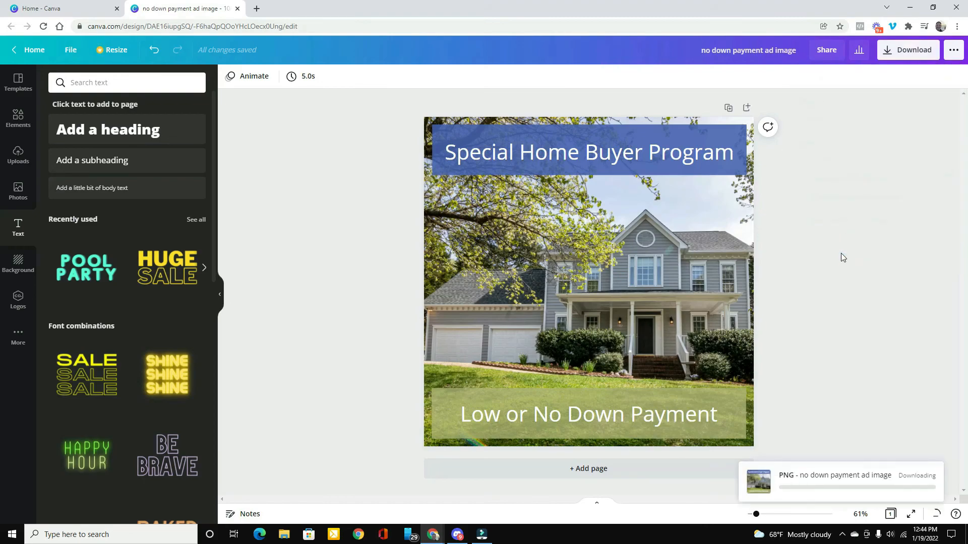